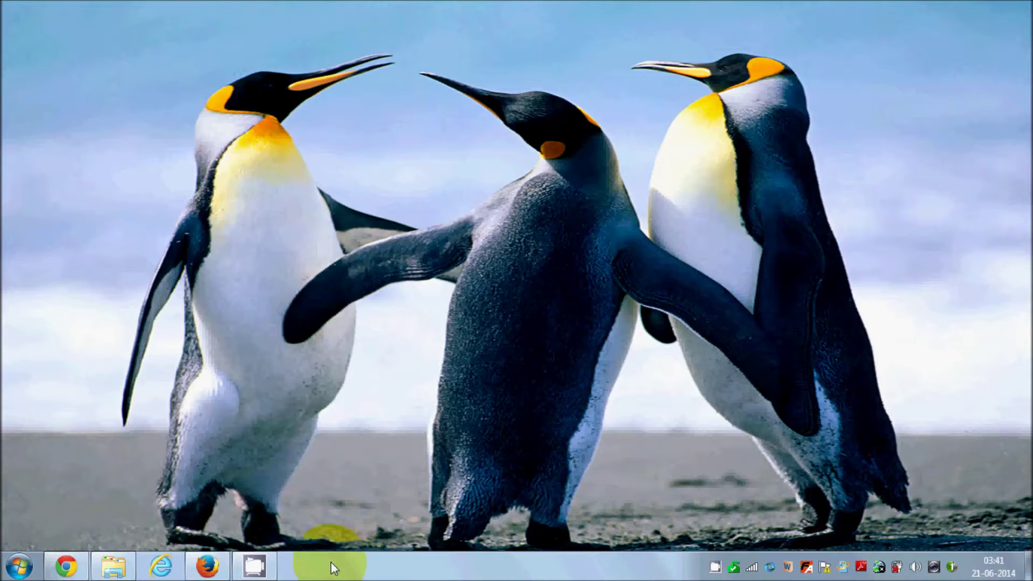
Step: Return to the 'windows movie maker free download' results and open 'Get Movie Maker' in a new tab
left_click(83, 572)
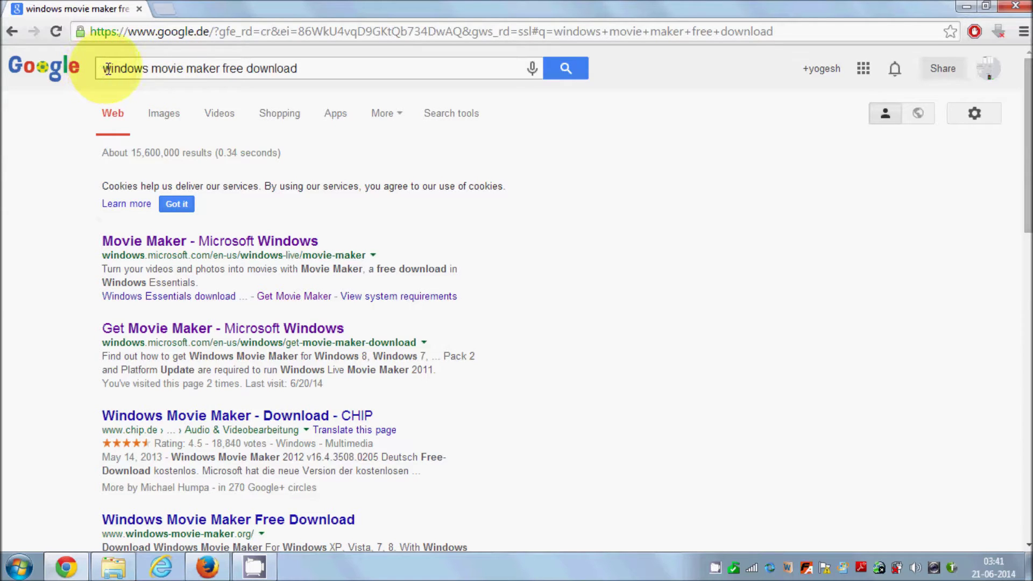
left_click(300, 70)
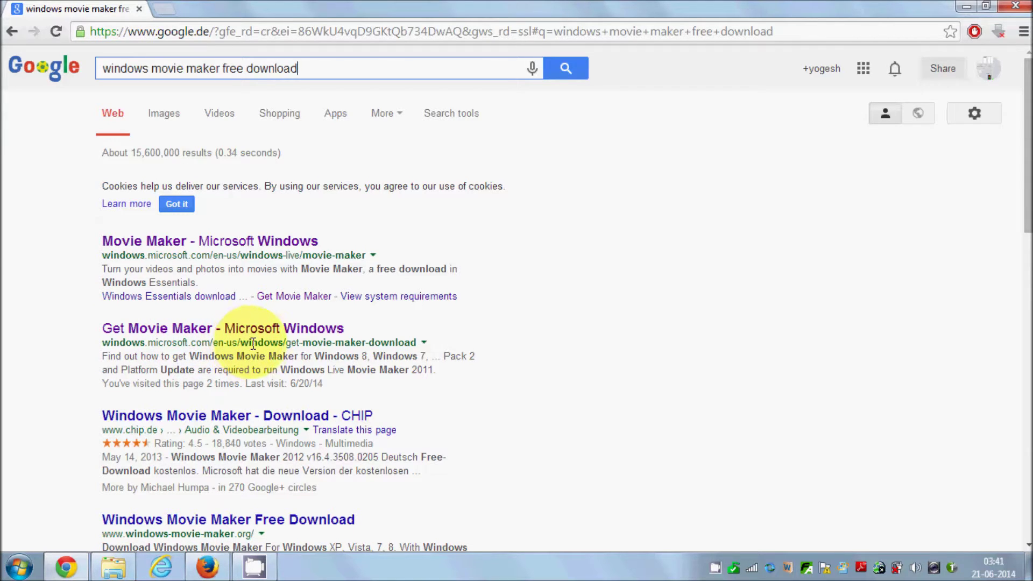
middle_click(300, 329)
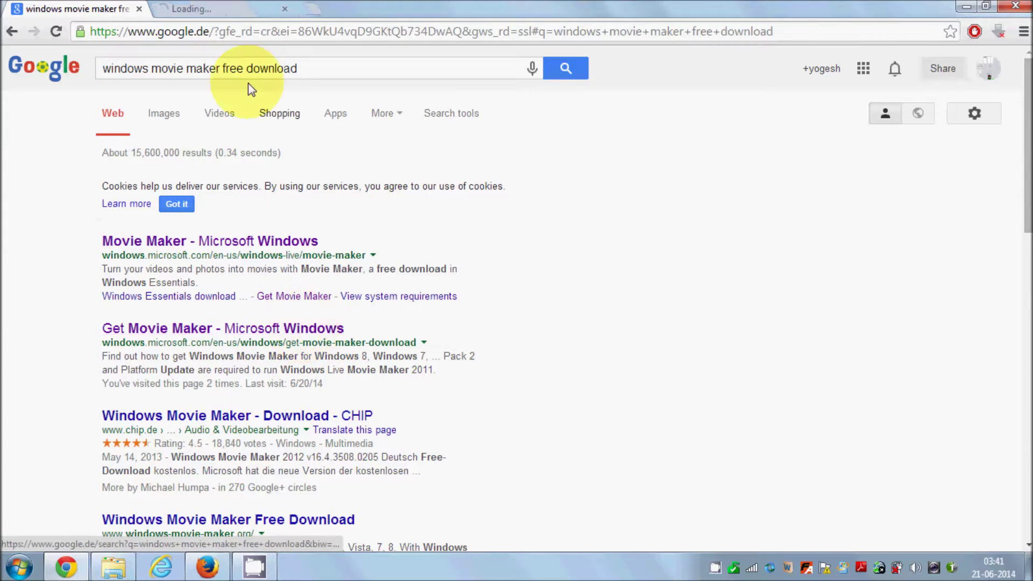
Step: Switch to the Get Movie Maker tab and scroll to the version table by Windows edition
left_click(221, 9)
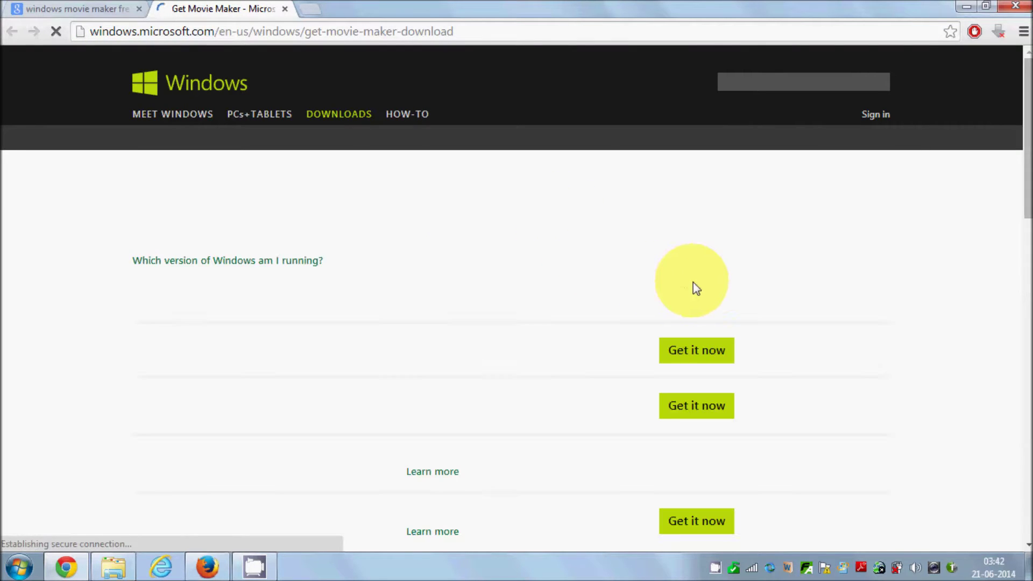
scroll(545, 254, "down", 1)
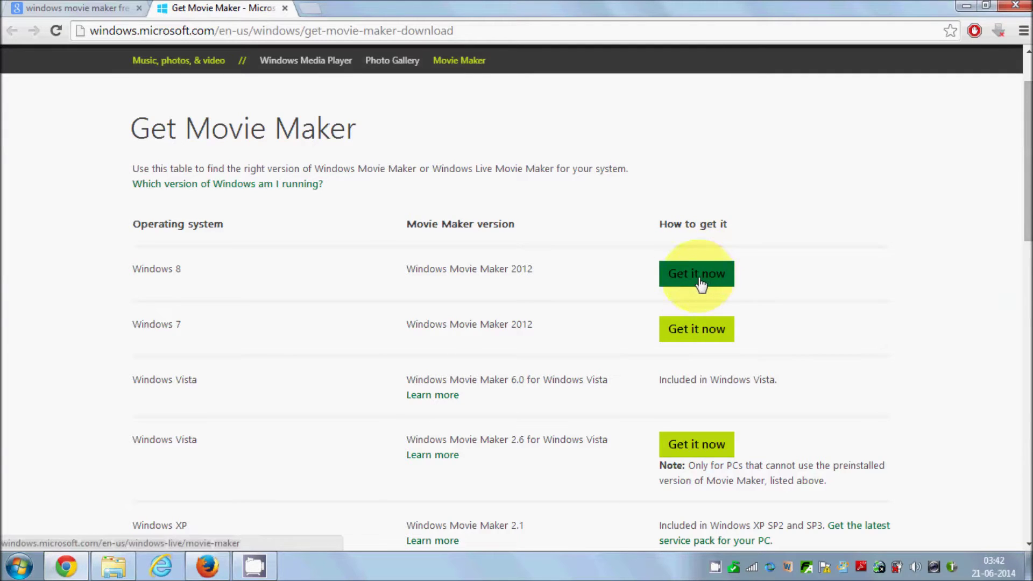
Step: Search the Start menu for 'movie ma' and launch the Movie Maker program
left_click(19, 565)
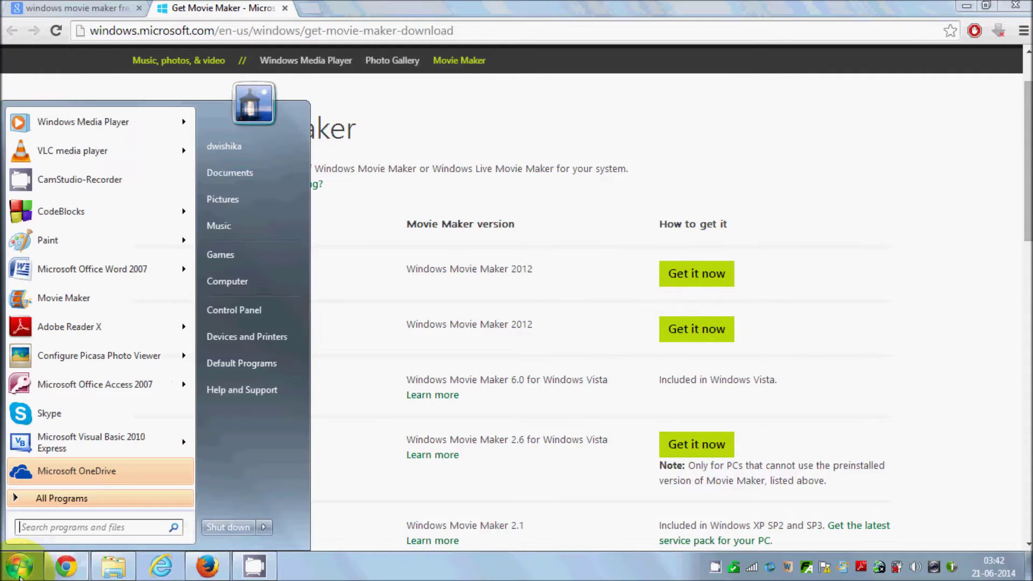
left_click(49, 528)
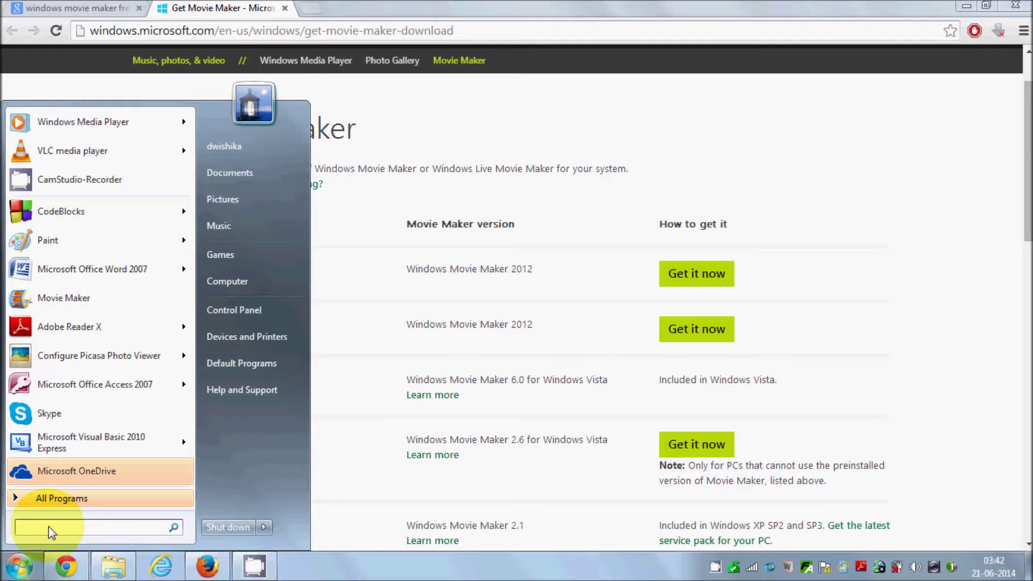
type("movi")
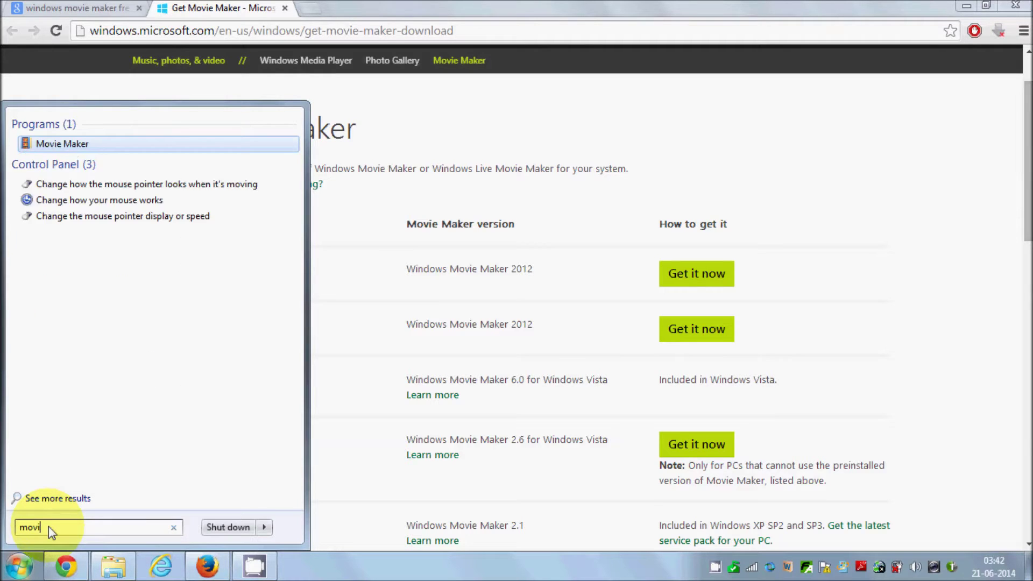
type("w")
key("BackSpace")
type("e ma")
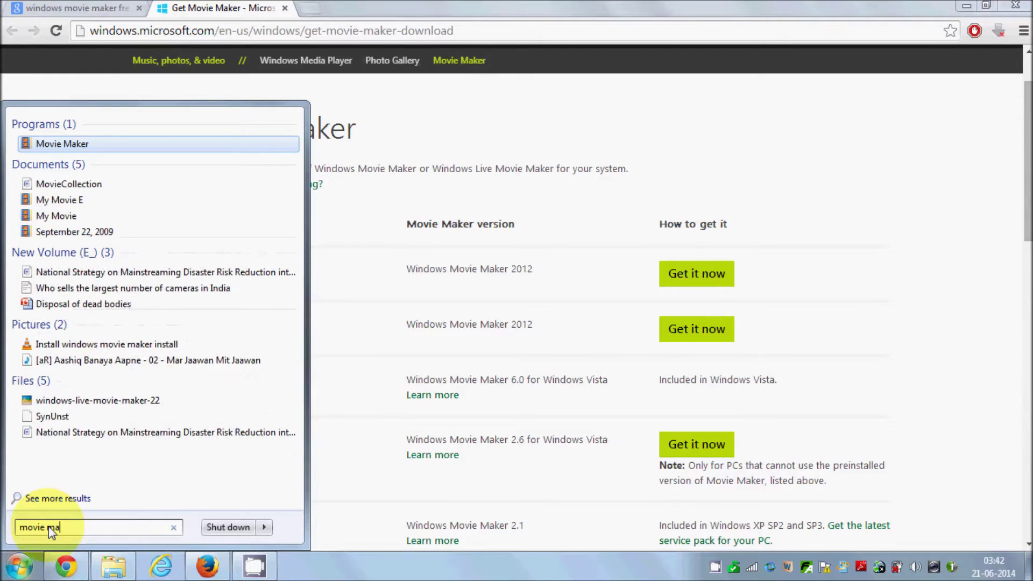
left_click(73, 146)
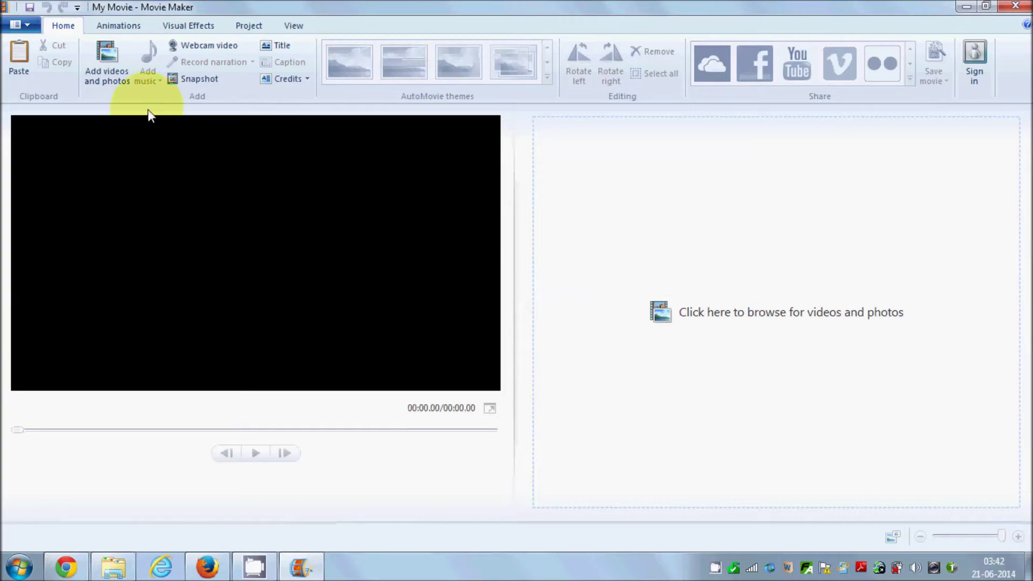
Step: Import the 'Install windows movie maker install' video from the vids folder into the storyboard
left_click(99, 56)
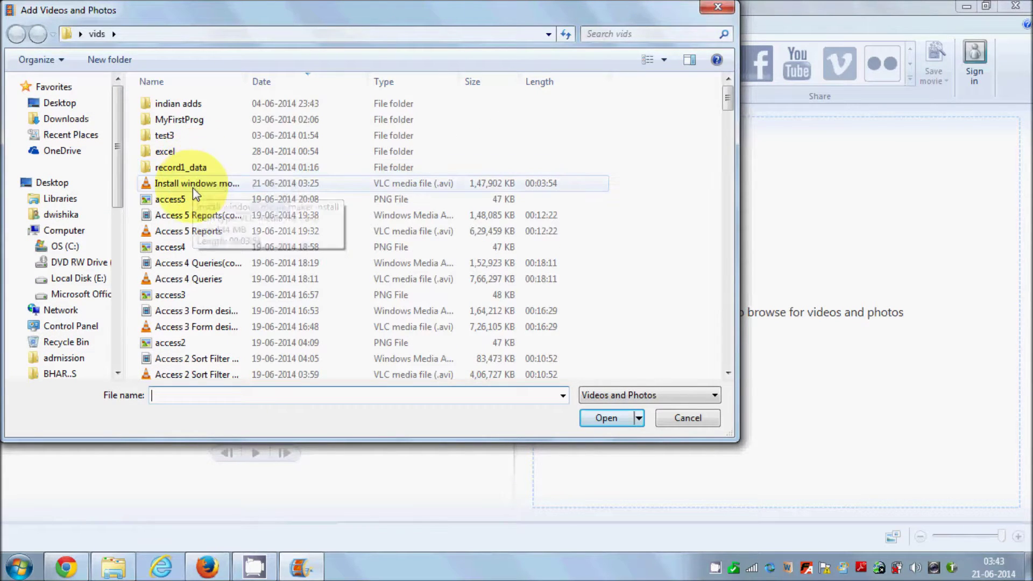
left_click(192, 183)
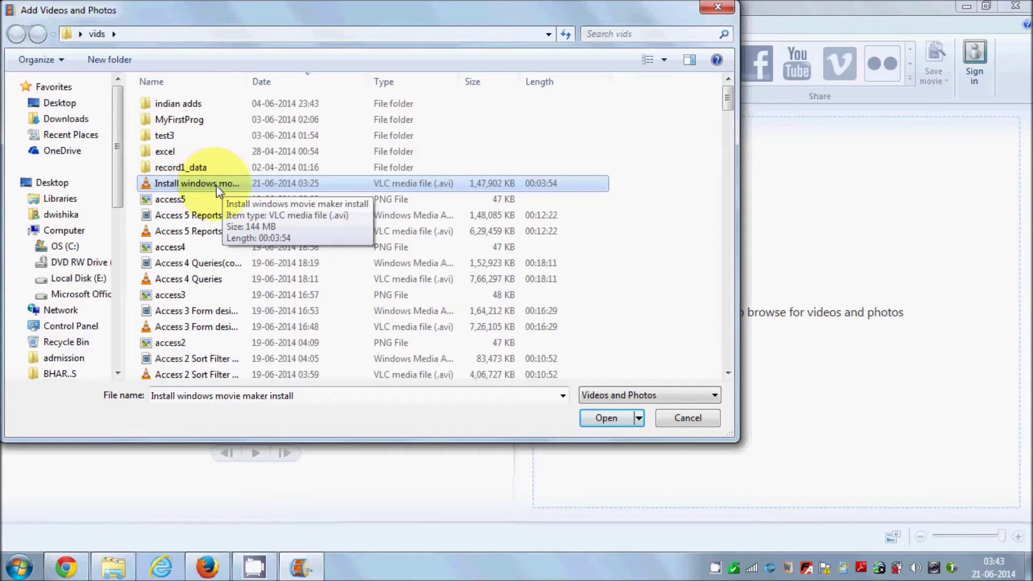
left_click(182, 183)
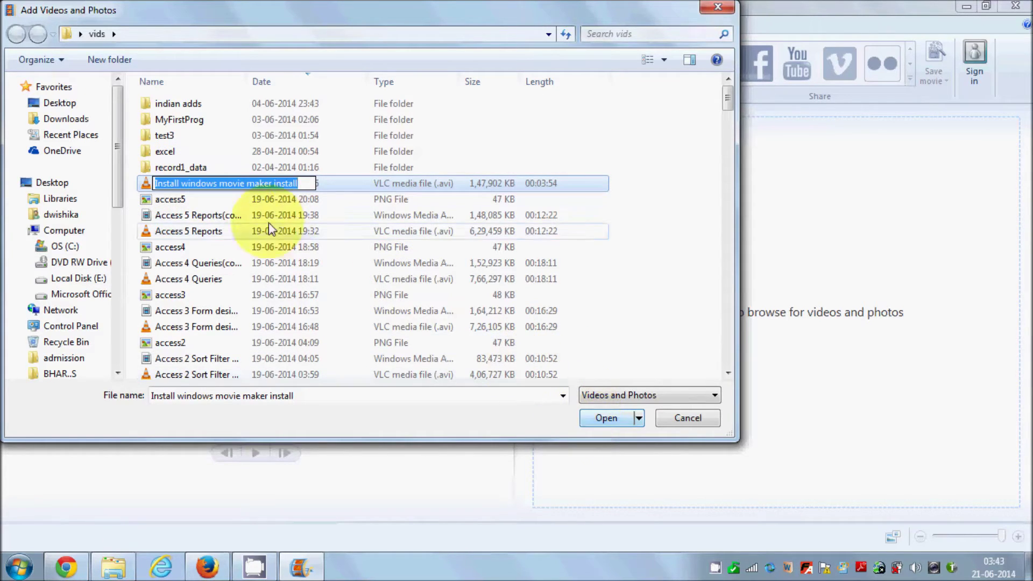
left_click(608, 410)
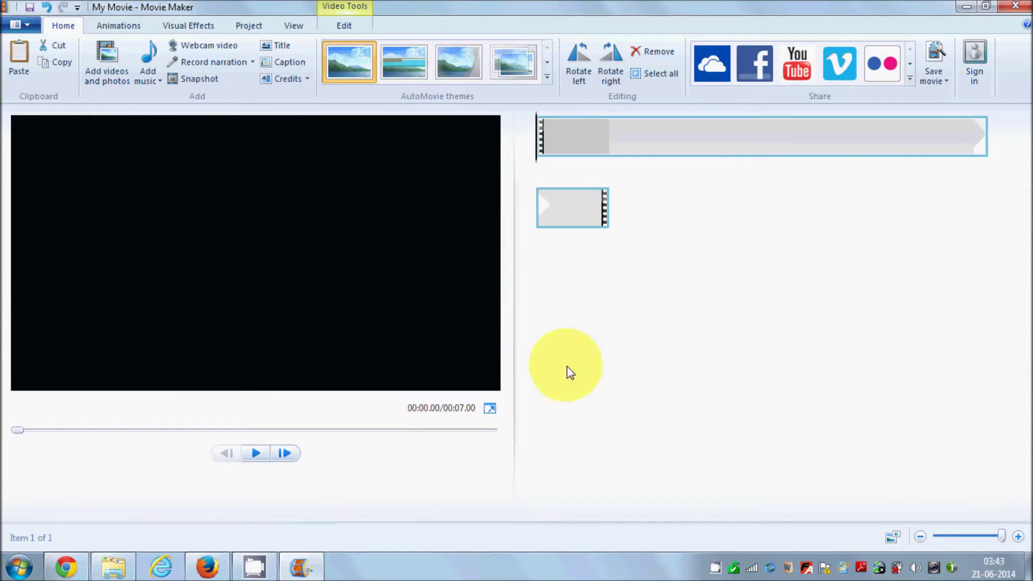
scroll(615, 326, "down", 1)
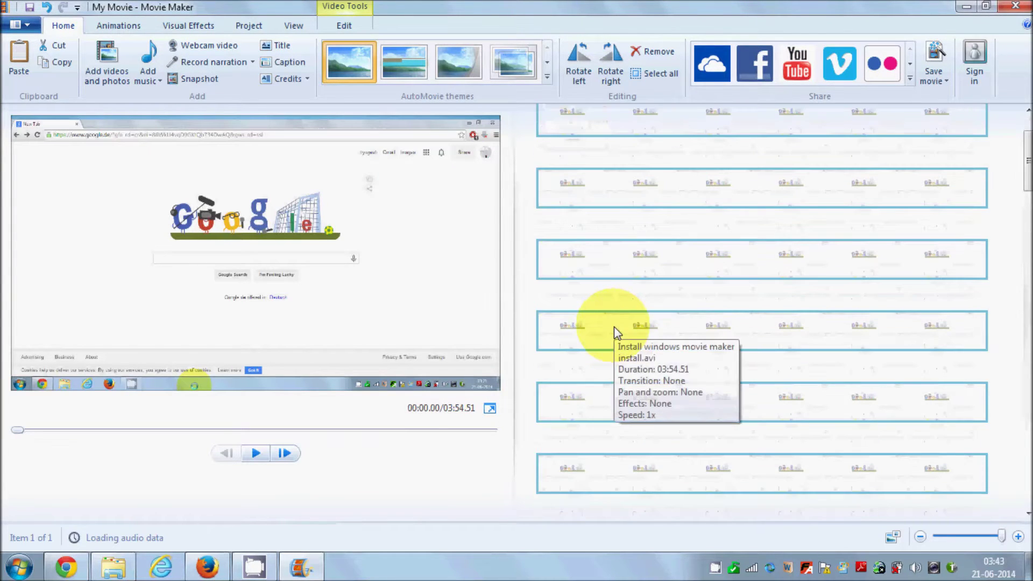
scroll(615, 334, "up", 2)
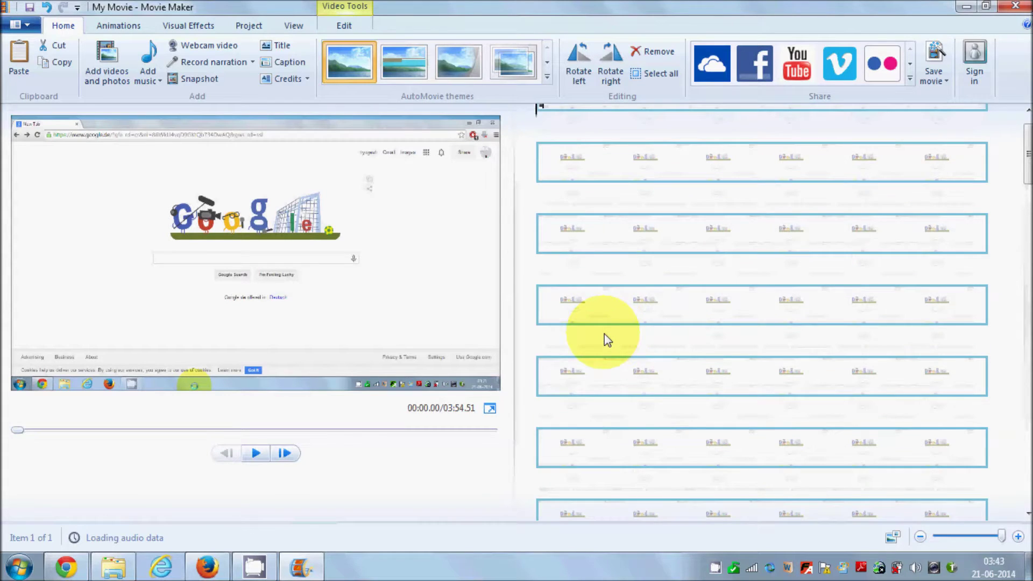
Step: Add 'The Complex' from Downloads as the project's background music
left_click(150, 63)
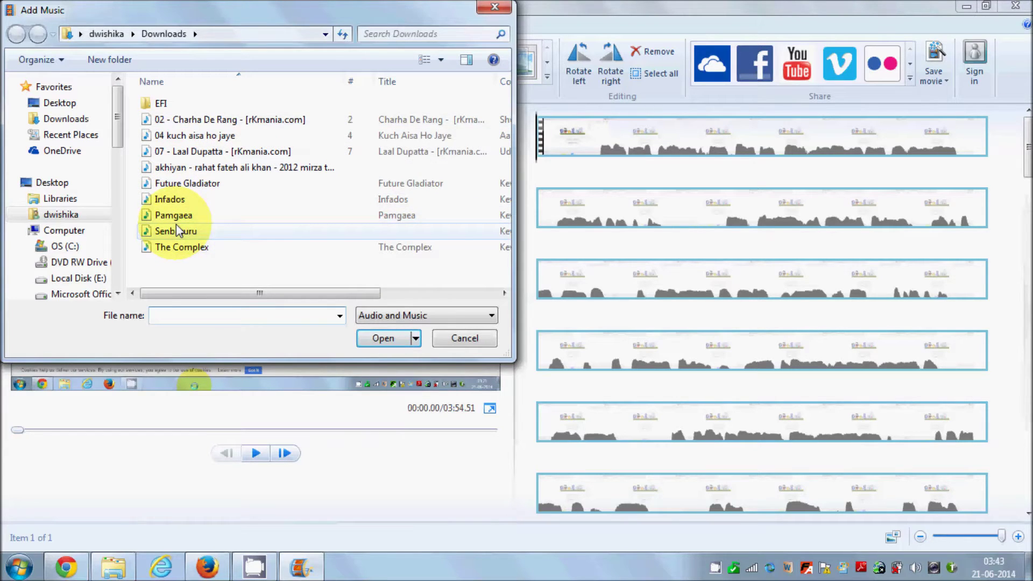
left_click(215, 248)
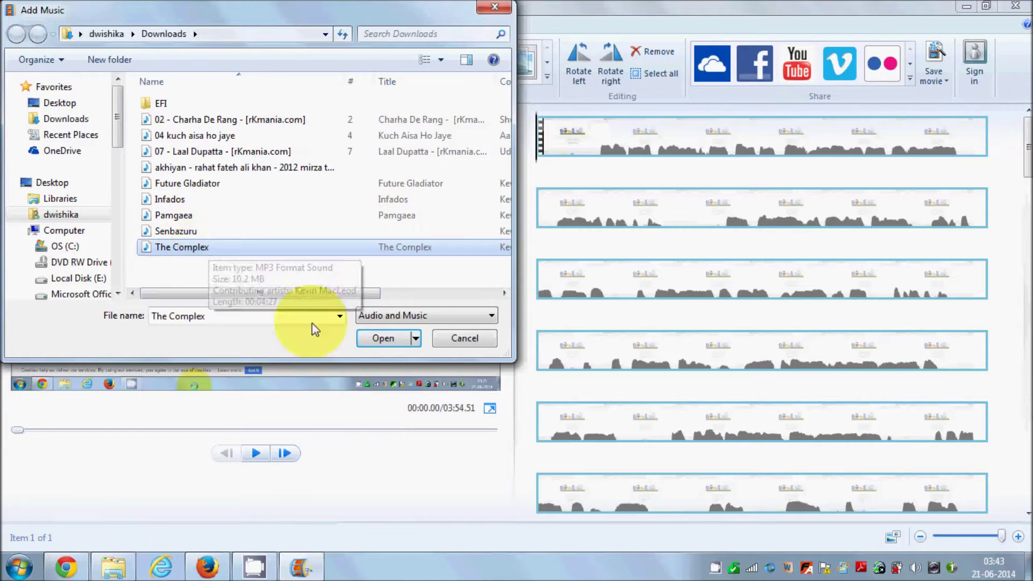
left_click(398, 339)
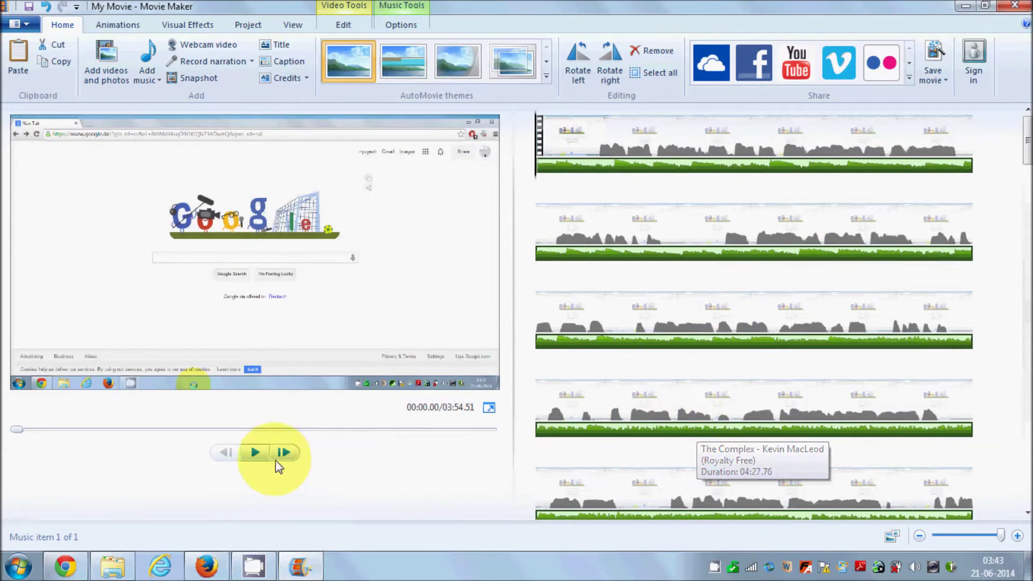
left_click(257, 452)
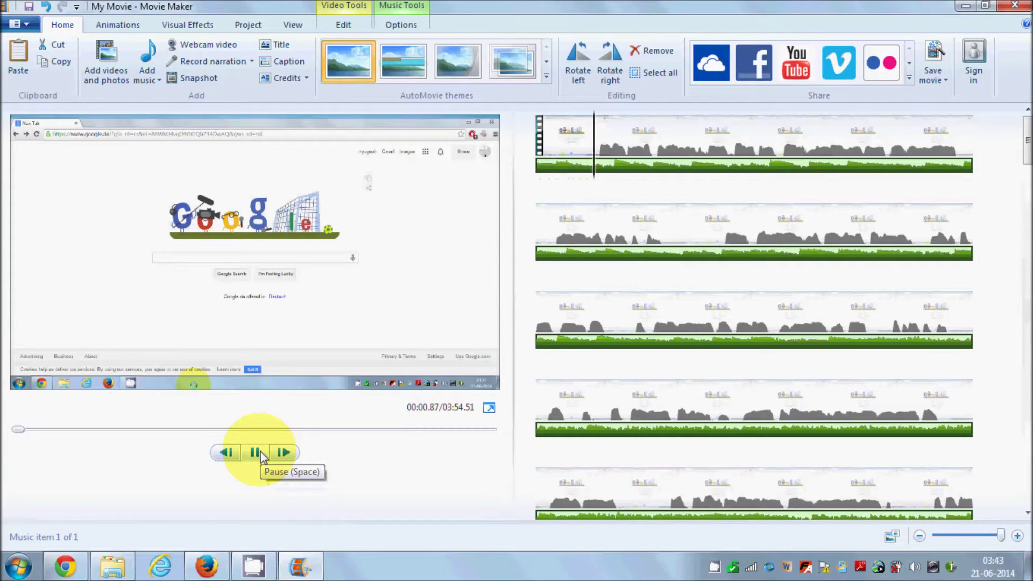
left_click(256, 453)
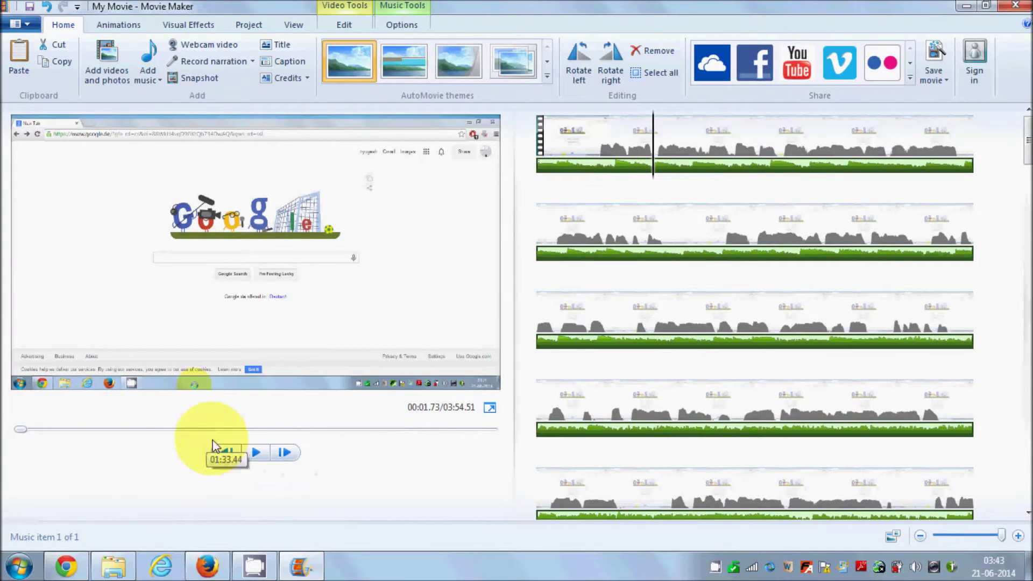
left_click(256, 452)
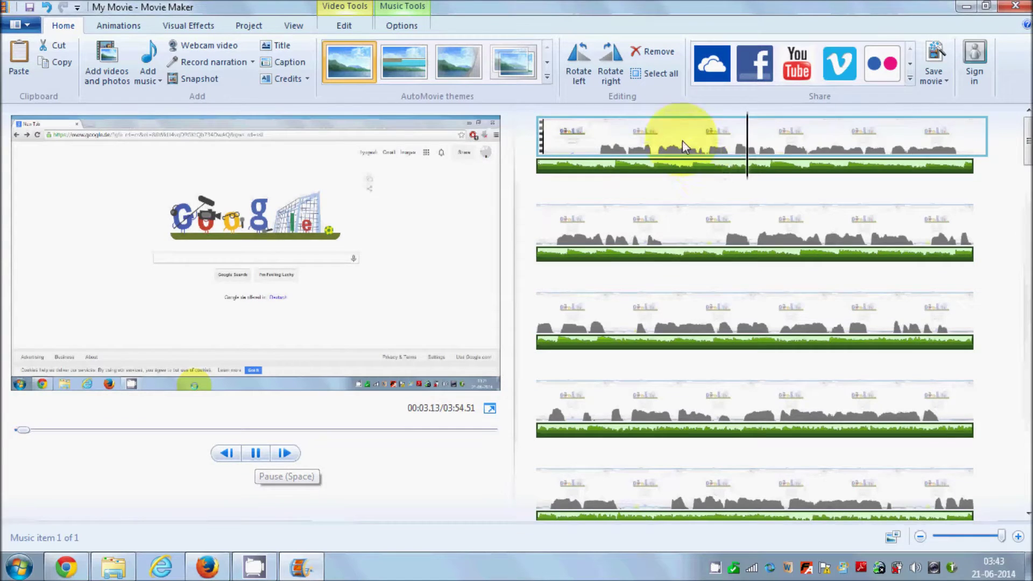
left_click(255, 452)
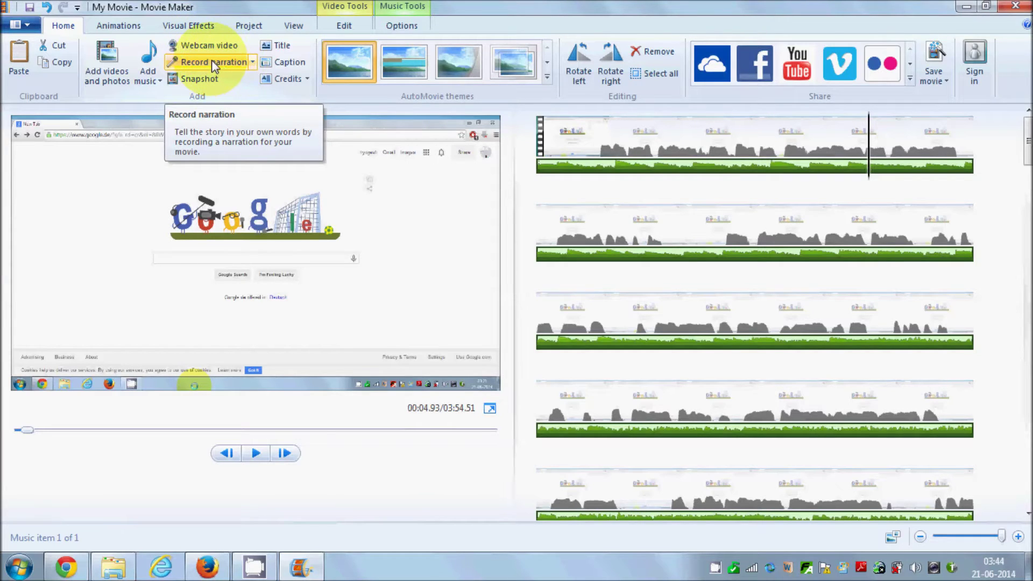
left_click(253, 62)
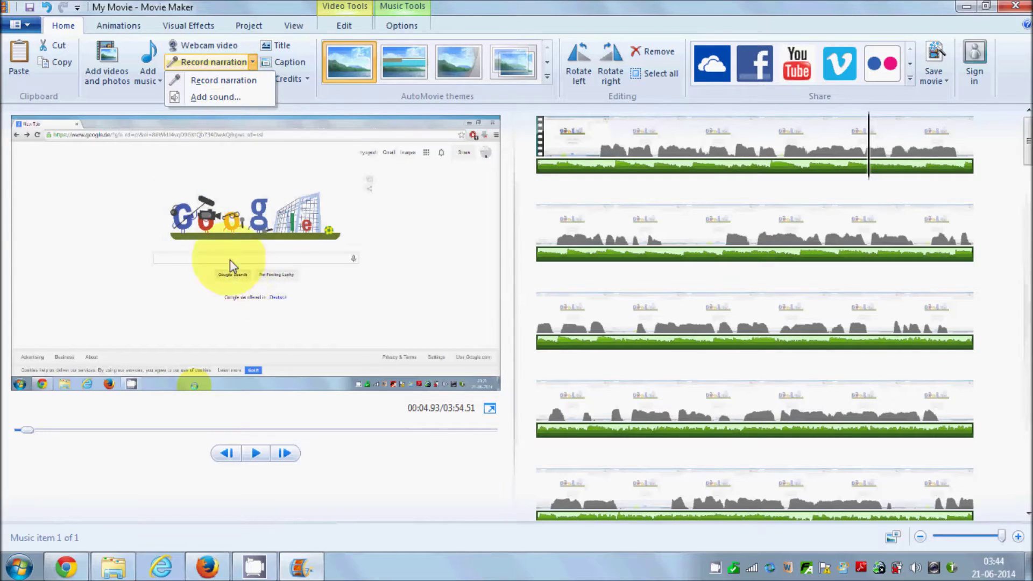
left_click(258, 291)
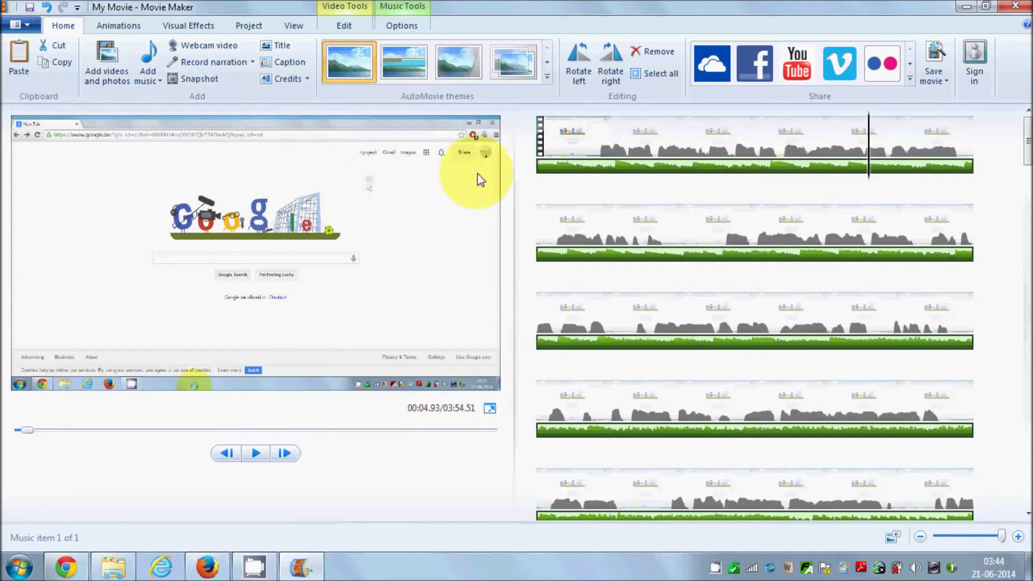
left_click(560, 168)
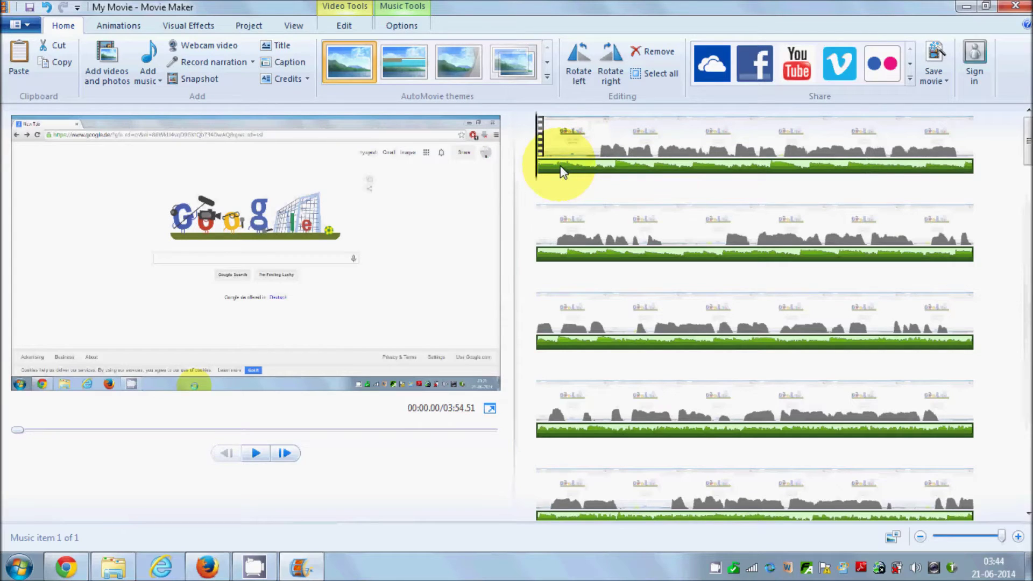
left_click(47, 8)
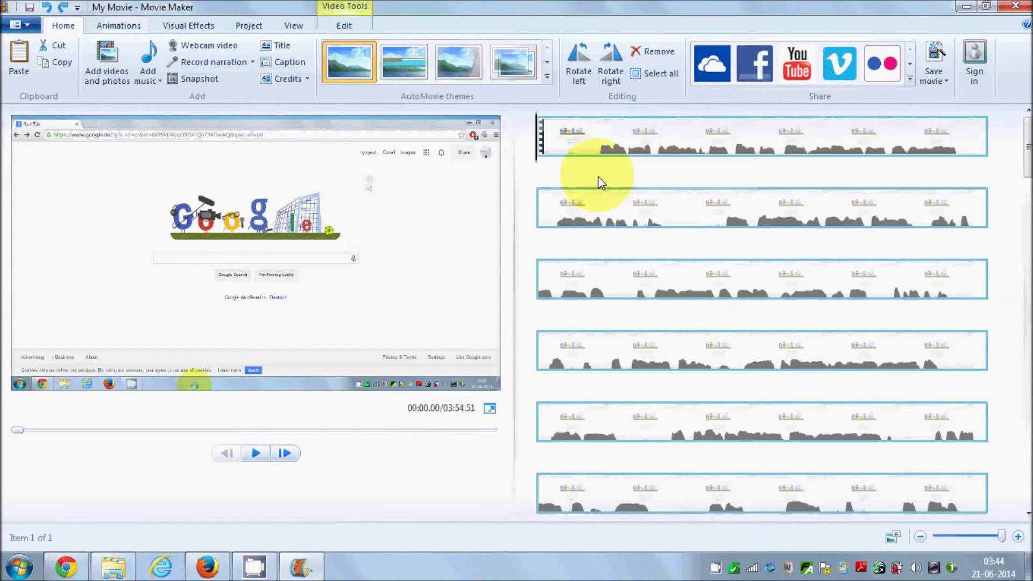
Step: Insert a 'My First Movie' opening title before the clip and start the preview
left_click(272, 46)
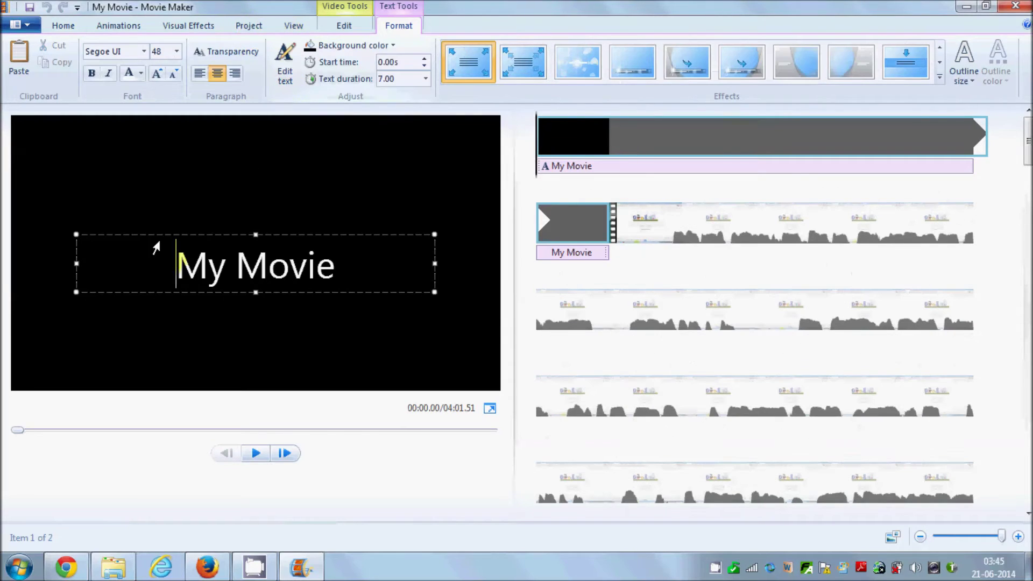
left_click_drag(157, 250, 91, 239)
left_click(370, 262)
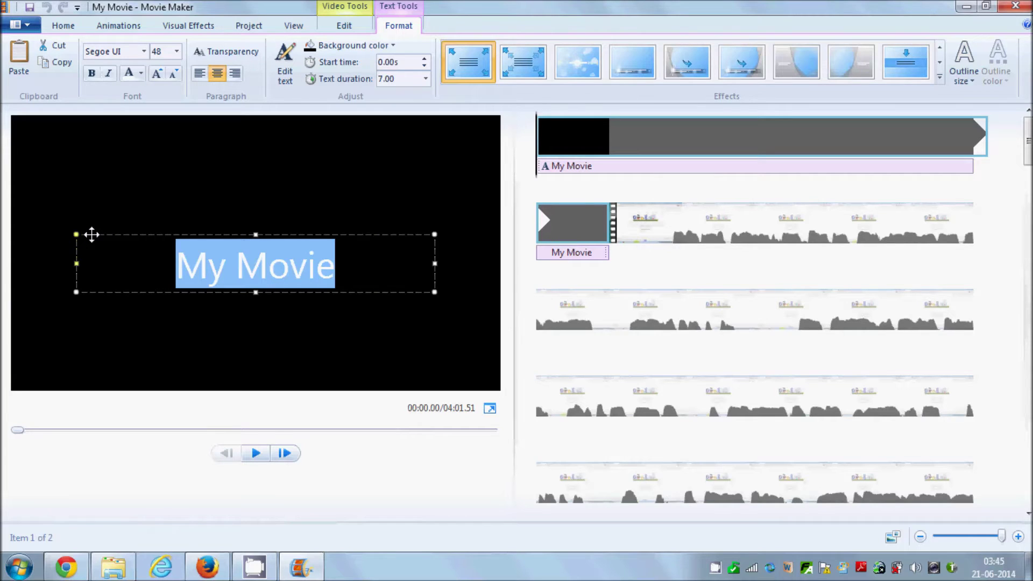
type("M")
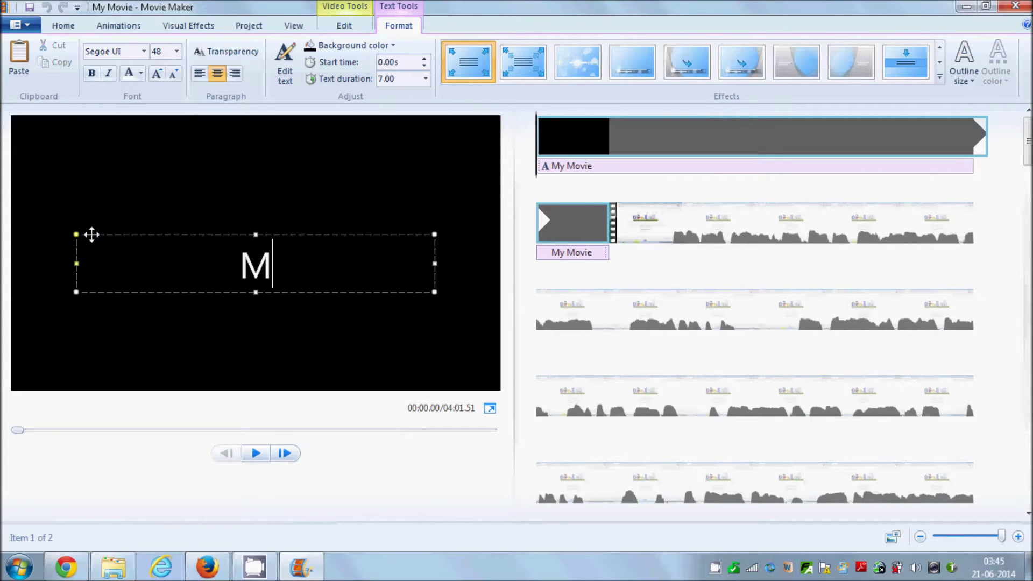
type("y Fr")
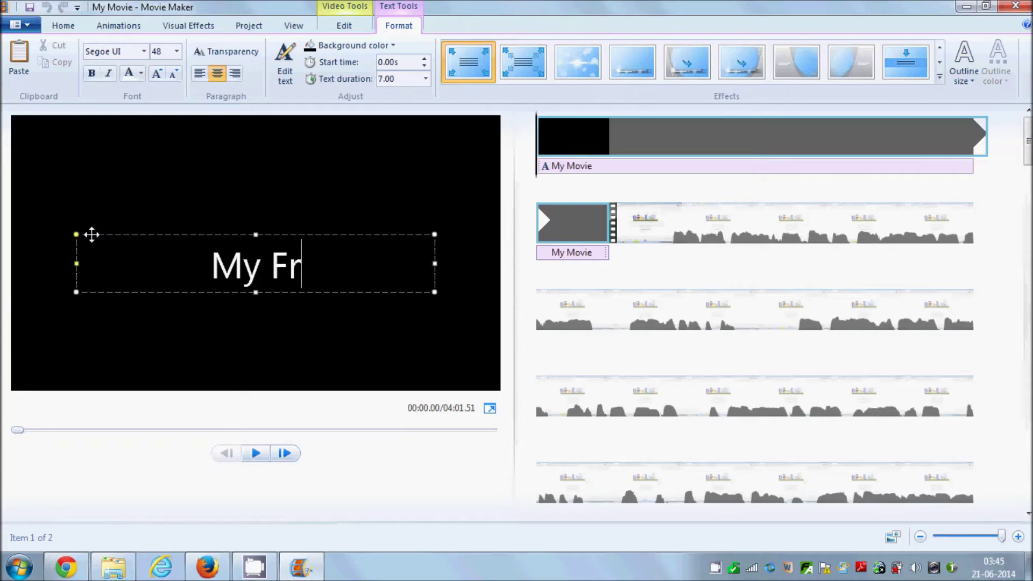
key("BackSpace")
type("ir")
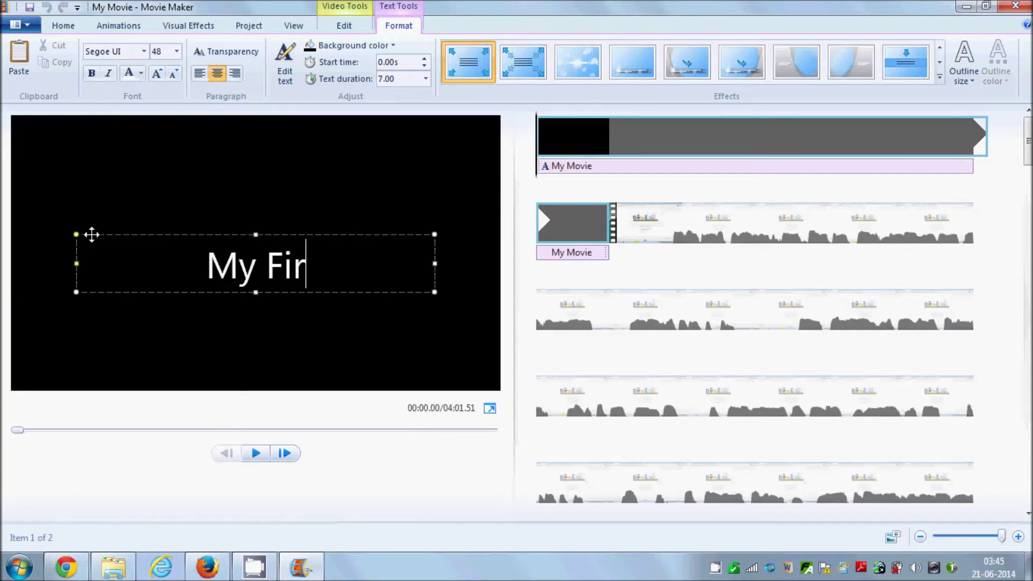
type("st Movie")
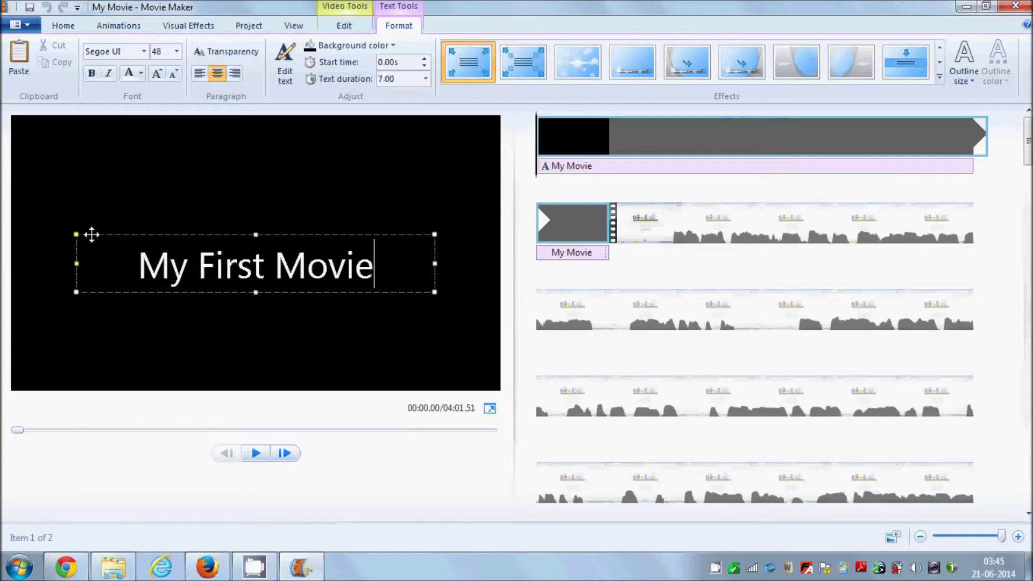
left_click(277, 377)
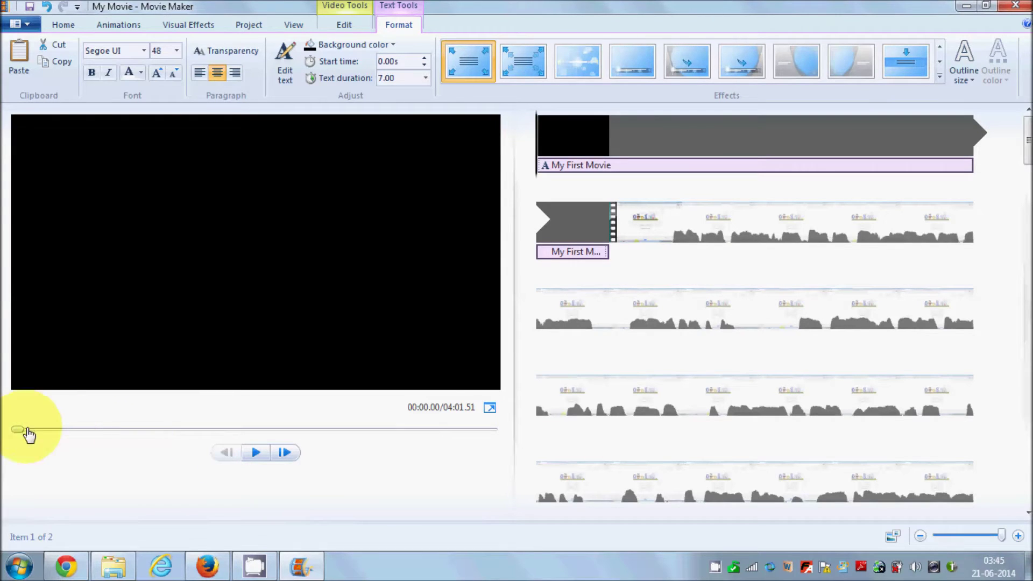
left_click(249, 457)
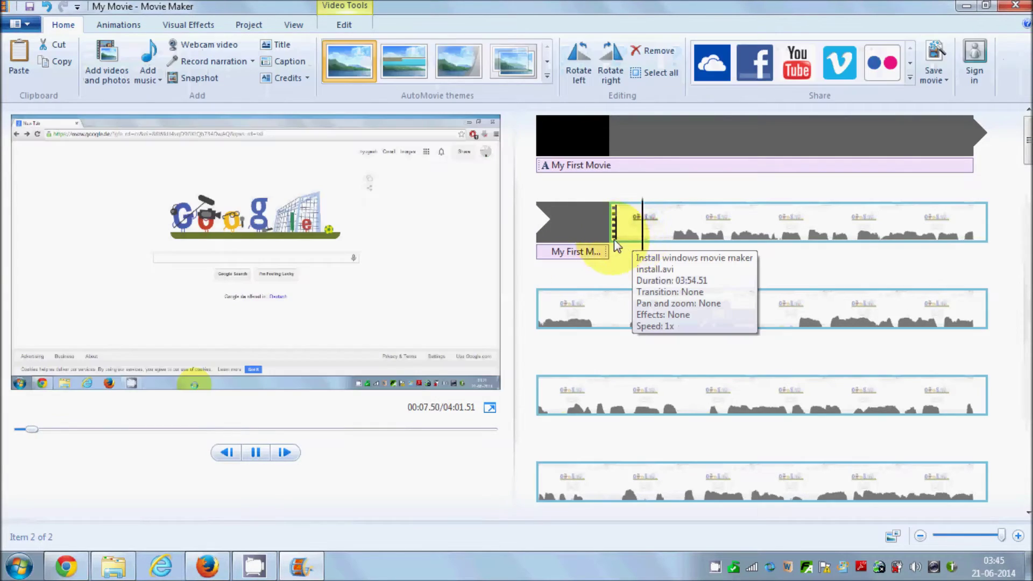
Step: Pause the preview at 00:09.63, just into the recording after the title
left_click(255, 452)
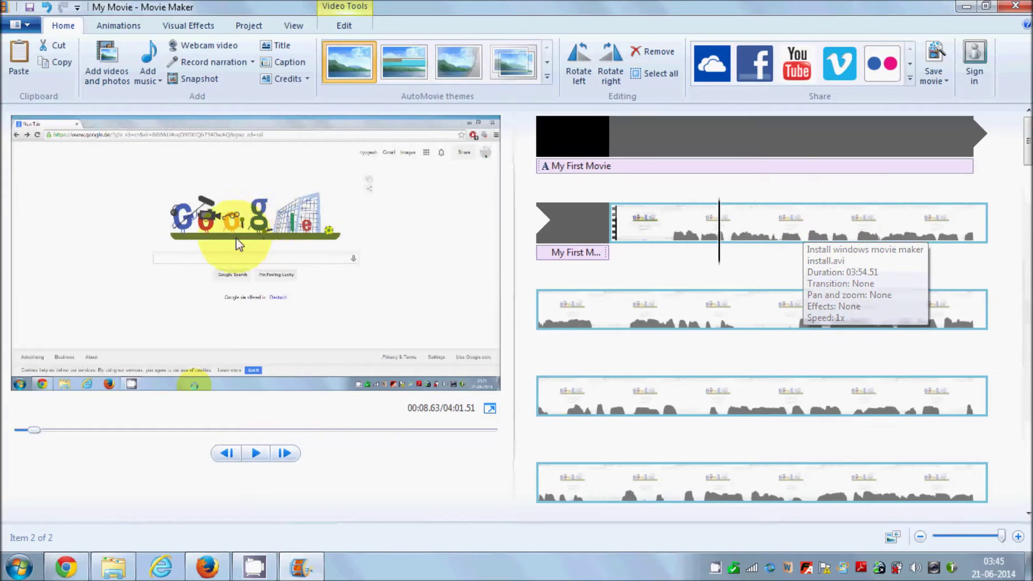
left_click(255, 453)
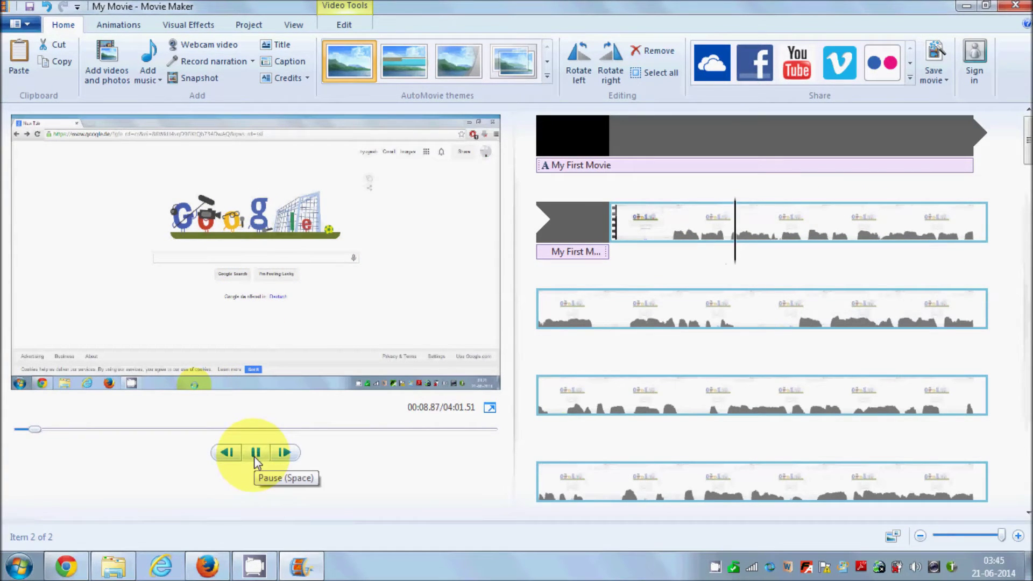
left_click(256, 455)
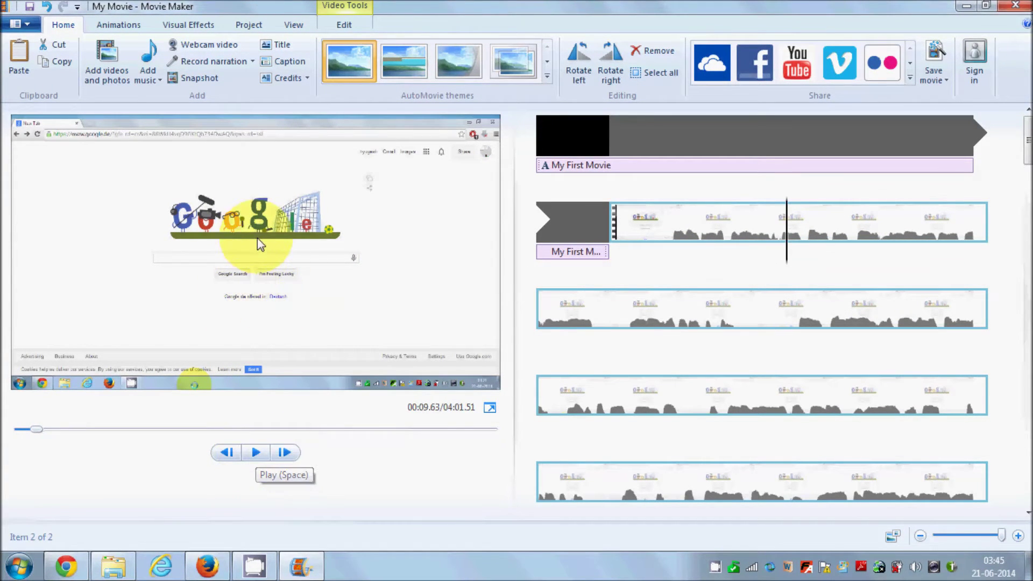
Step: Add a black caption reading 'This is google search' at the current position
left_click(284, 62)
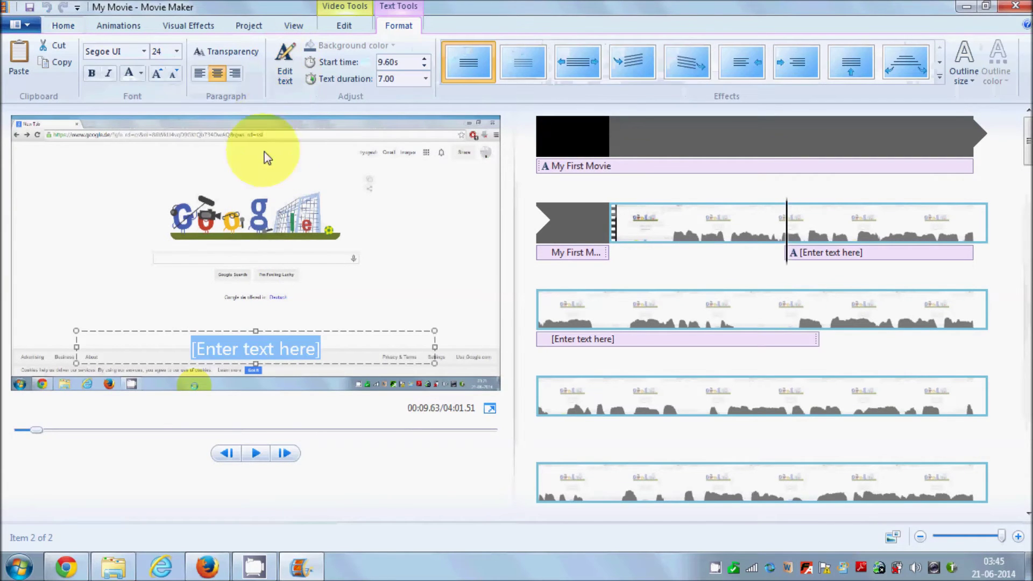
key("BackSpace")
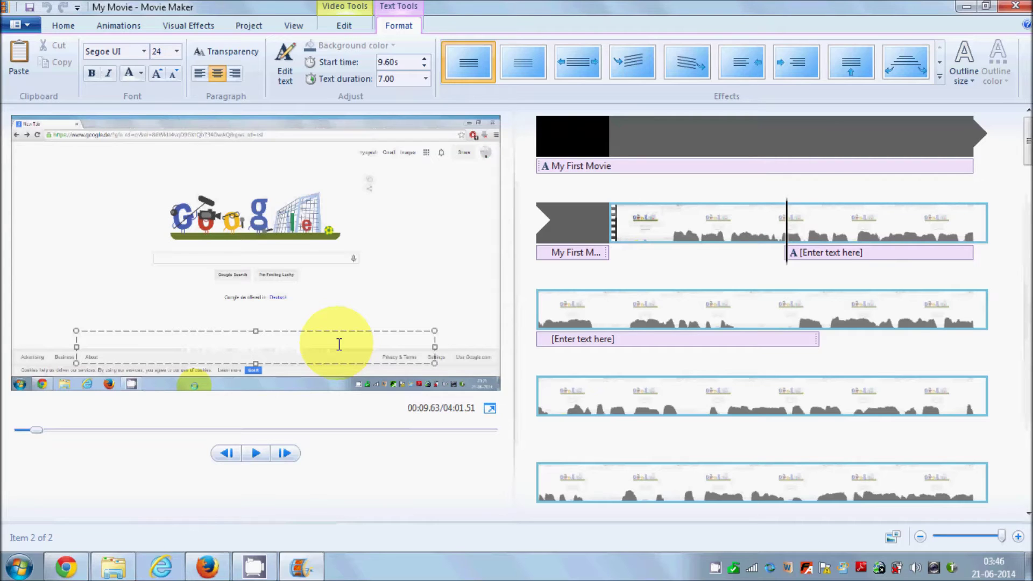
left_click_drag(342, 346, 170, 351)
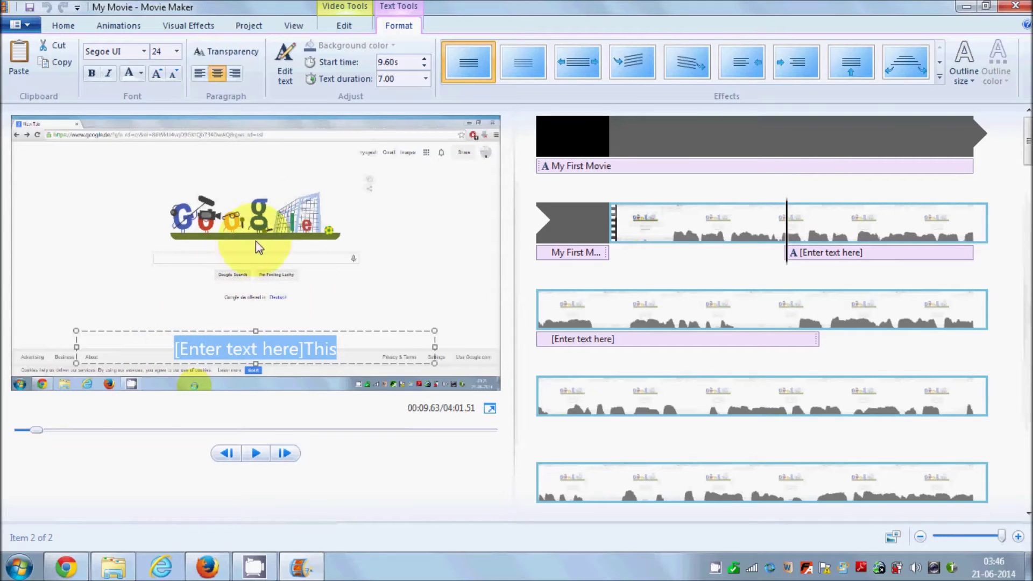
left_click(141, 75)
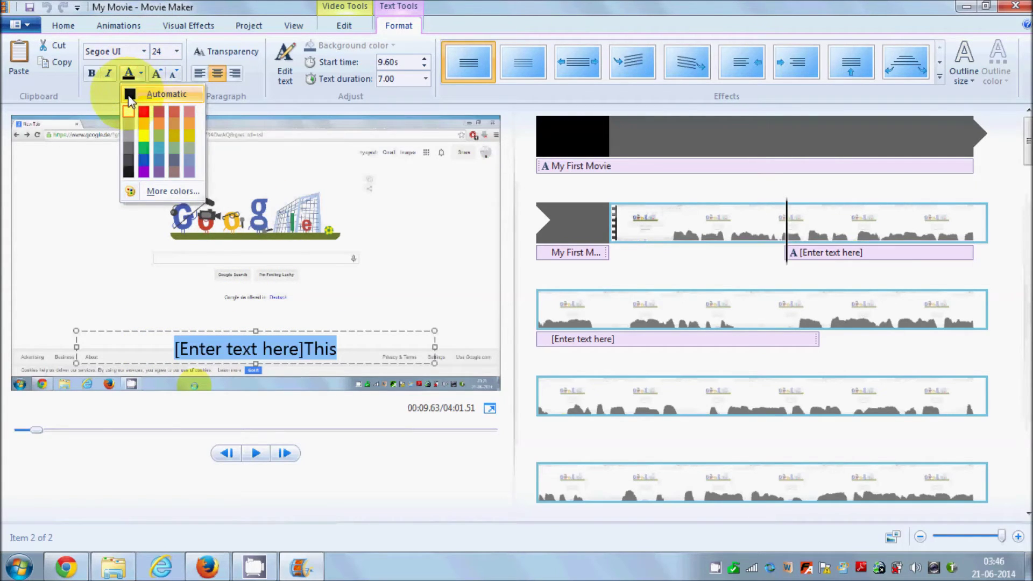
left_click(129, 172)
left_click_drag(356, 355, 149, 331)
key("BackSpace")
type("Th")
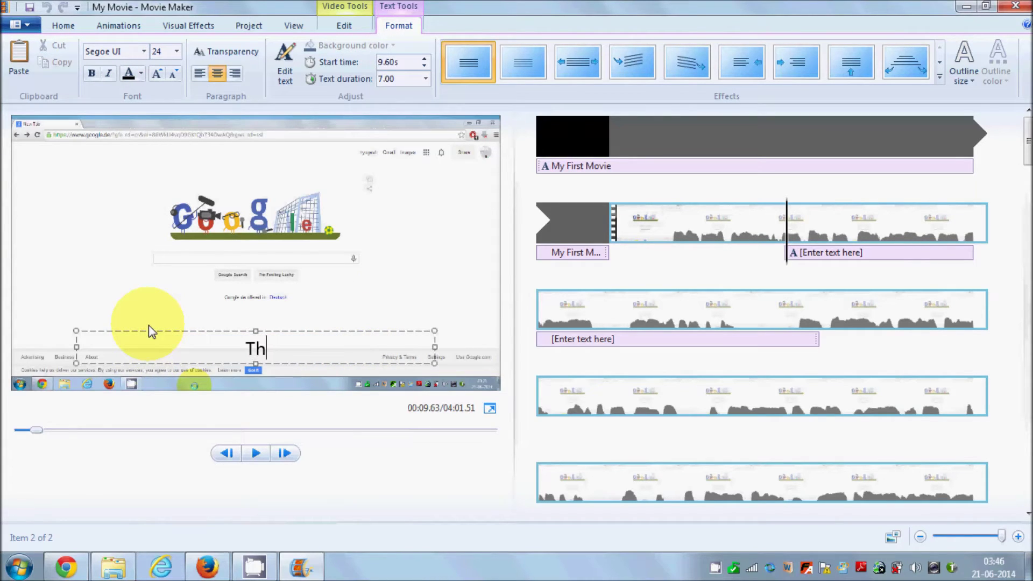
type("is is googl")
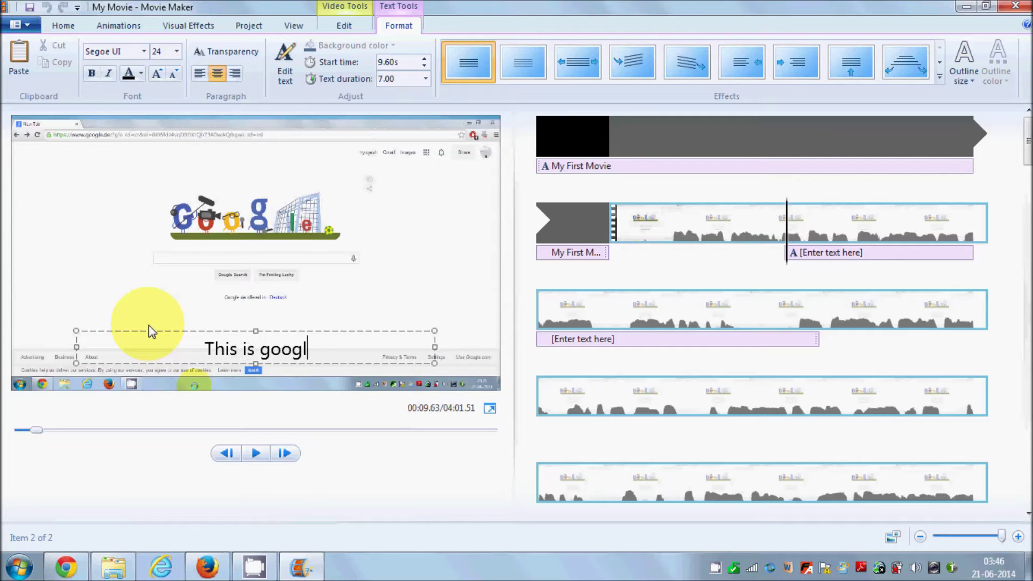
type("e search")
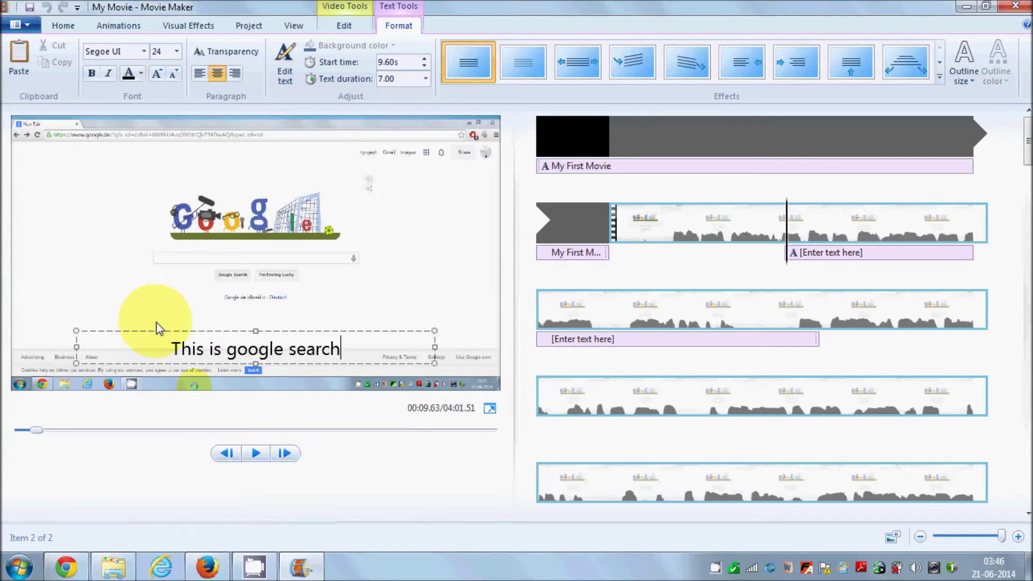
left_click(232, 289)
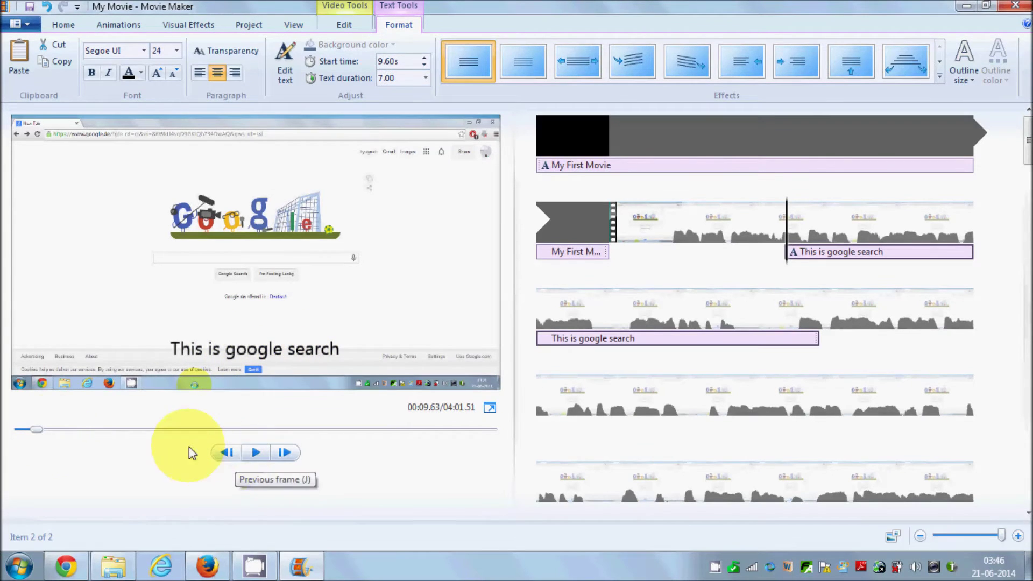
Step: Replay the preview from about six seconds to check the caption appears
left_click_drag(36, 430, 30, 432)
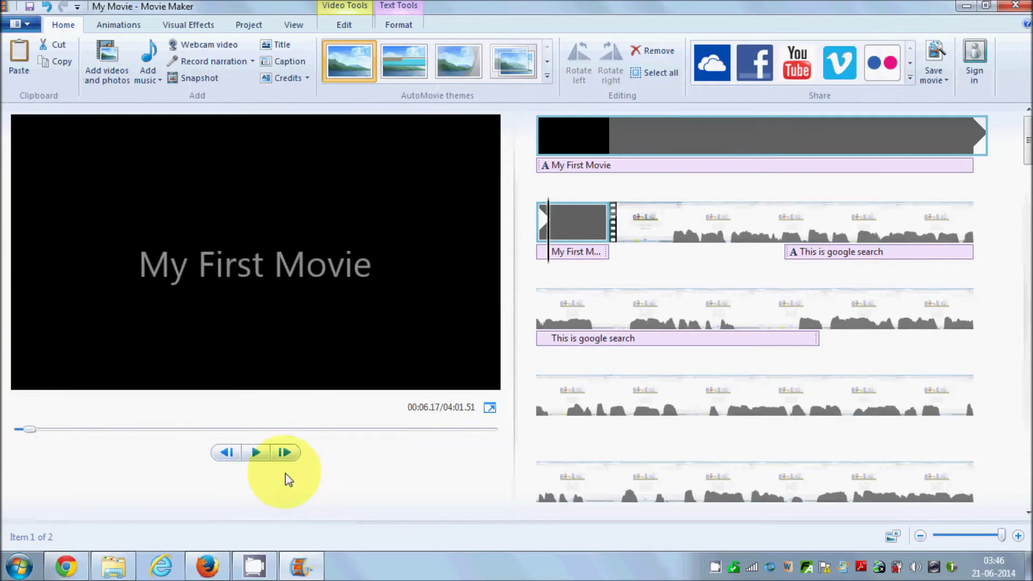
left_click(259, 456)
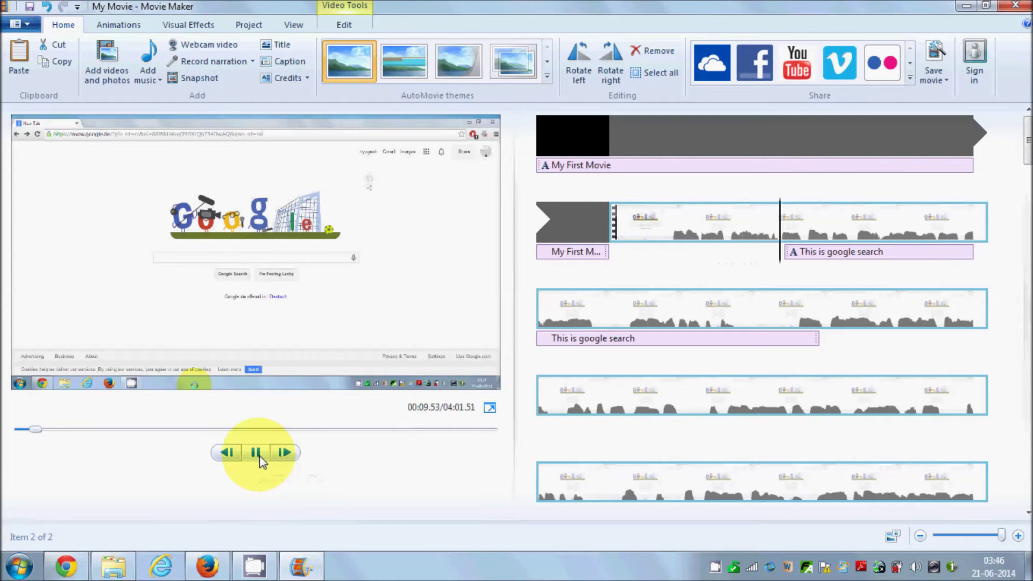
left_click(260, 456)
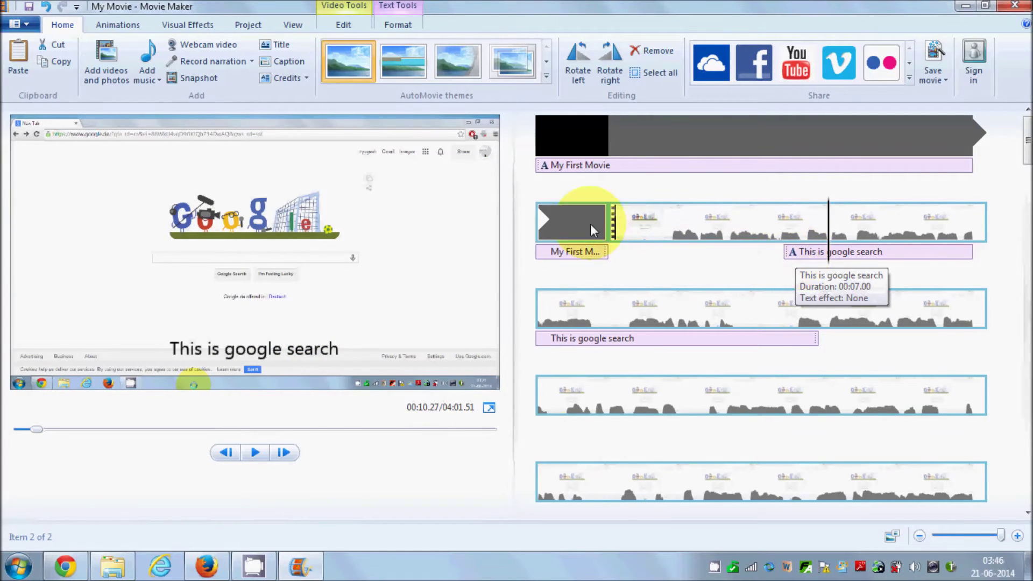
left_click(614, 165)
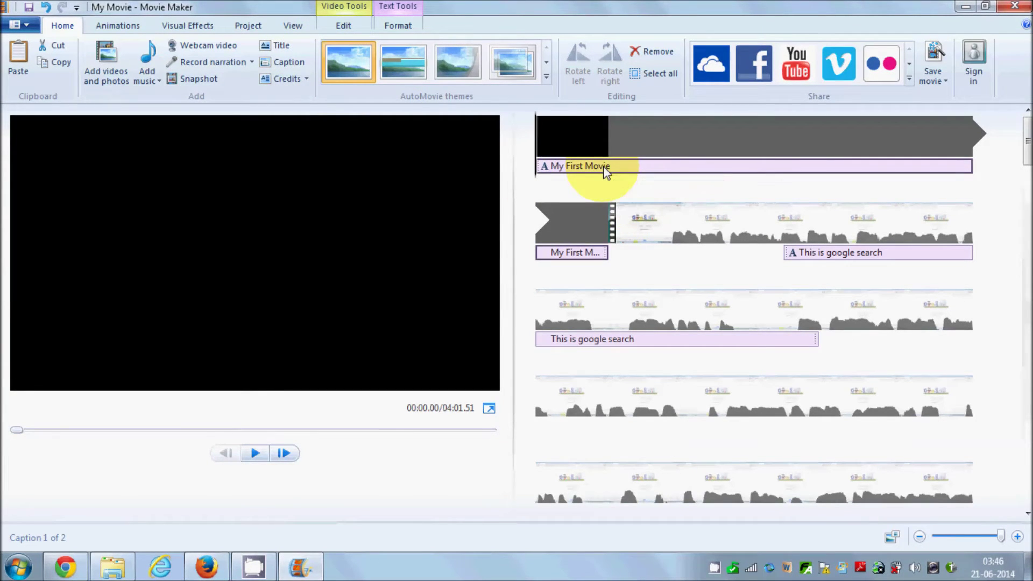
Step: Set the 'My First Movie' title clip's duration to 2.00 seconds
left_click(340, 25)
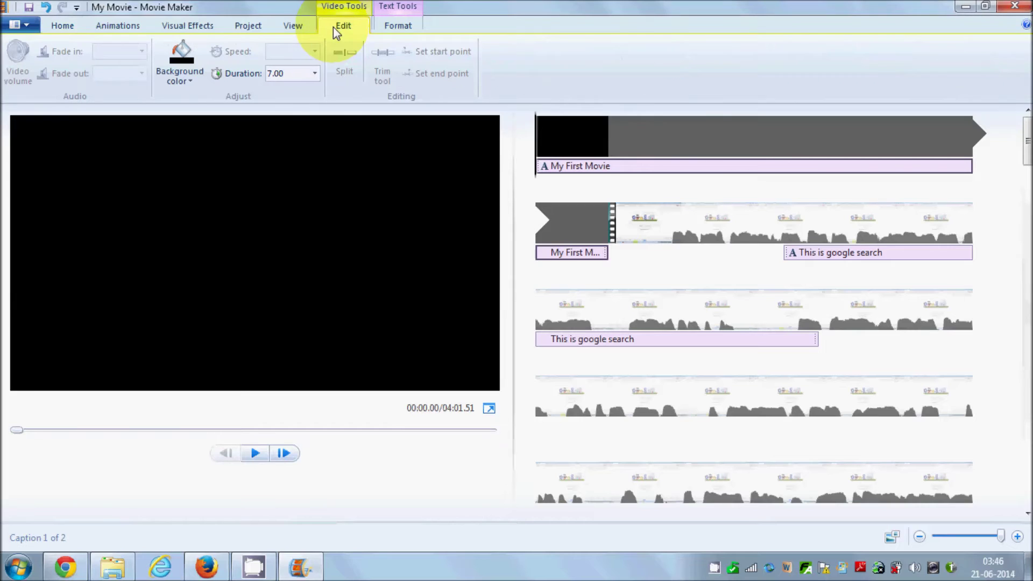
left_click(316, 73)
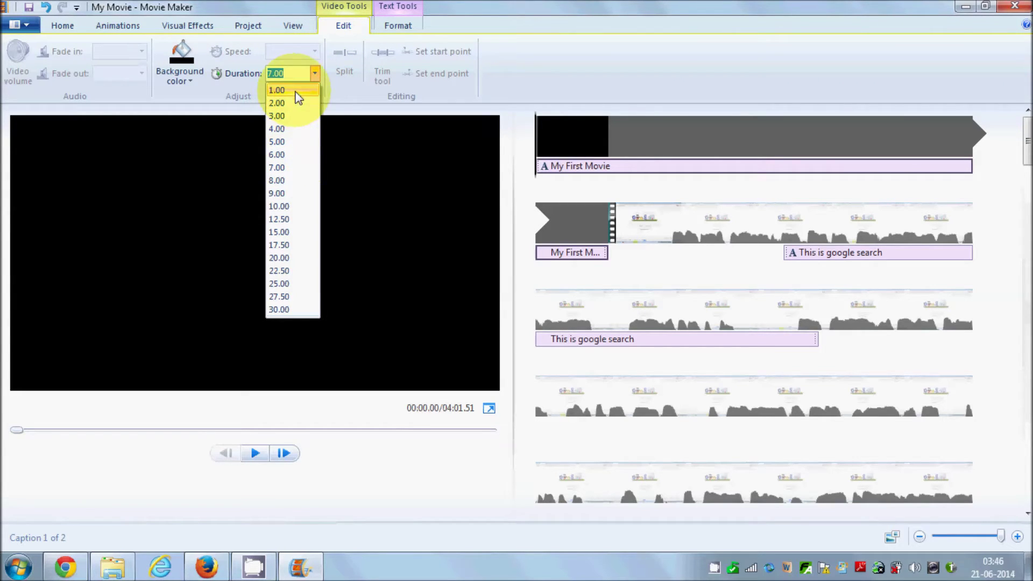
left_click(348, 30)
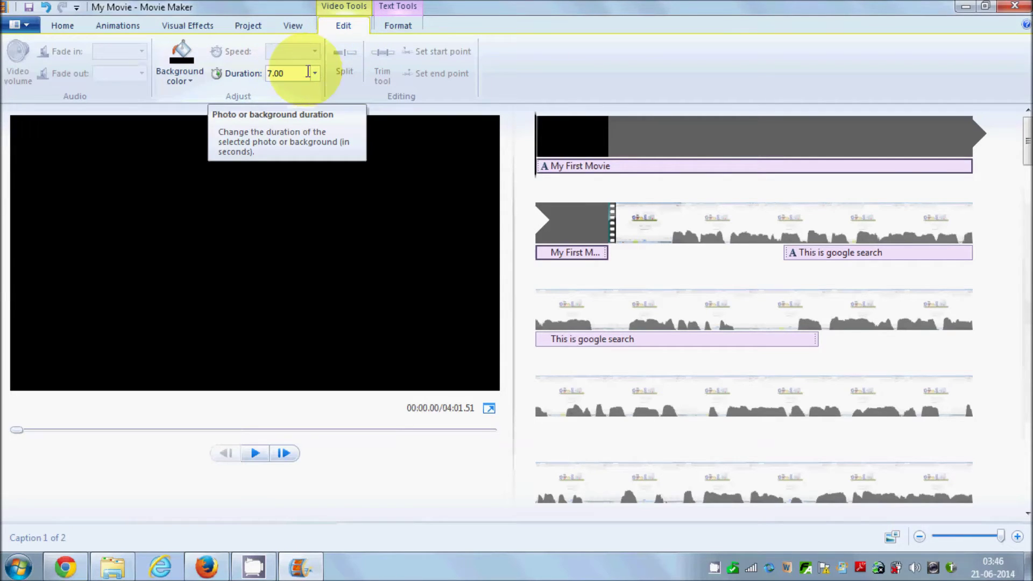
left_click(315, 73)
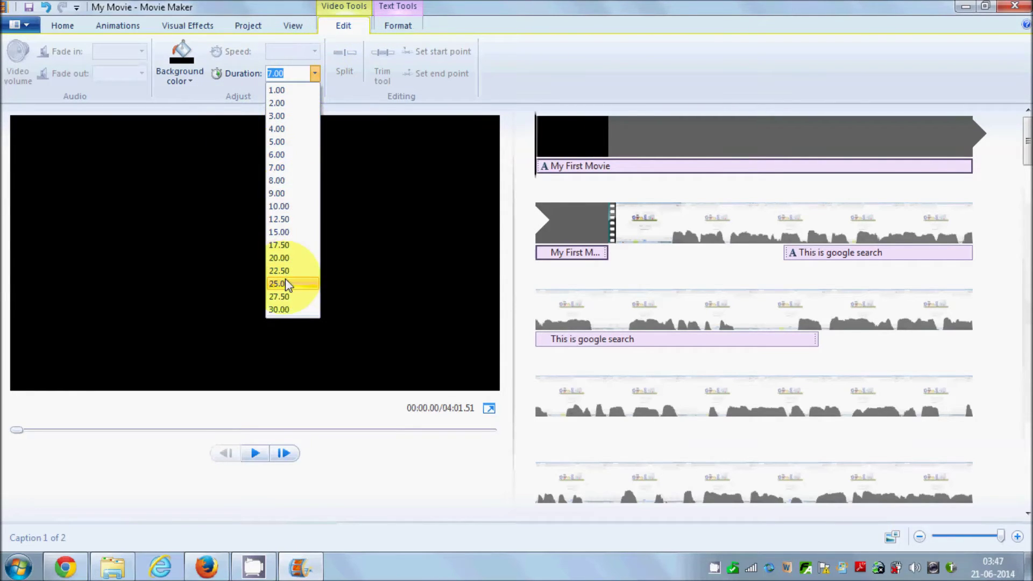
left_click(286, 103)
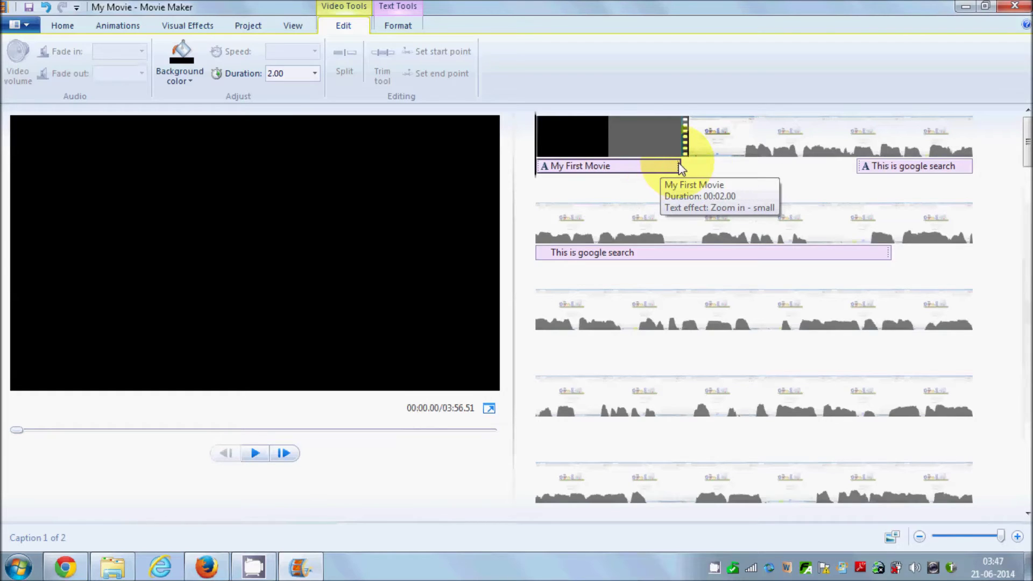
left_click(905, 170)
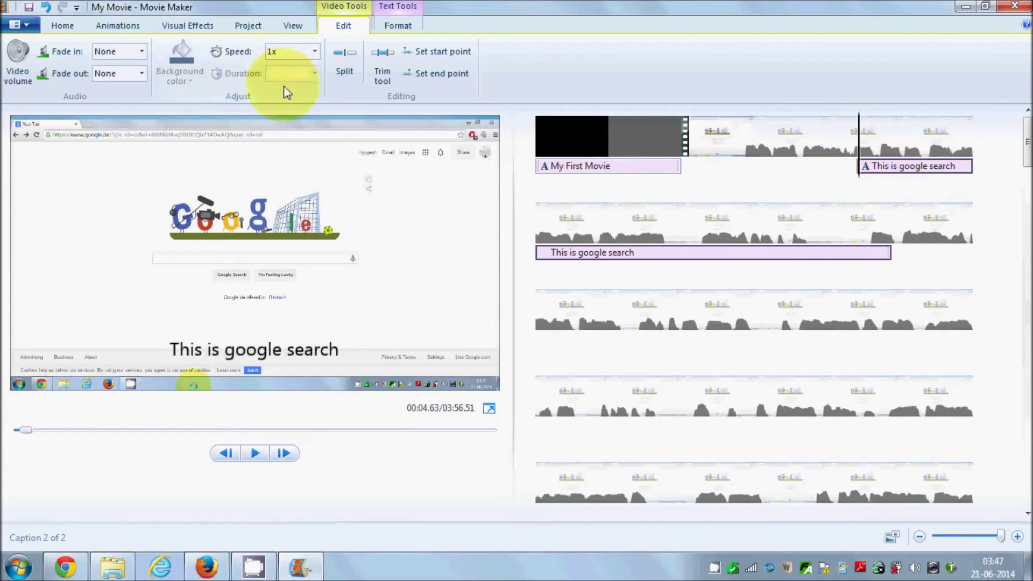
Step: Check the 'This is google search' caption's text duration, leaving it at 7.00 seconds
left_click(259, 350)
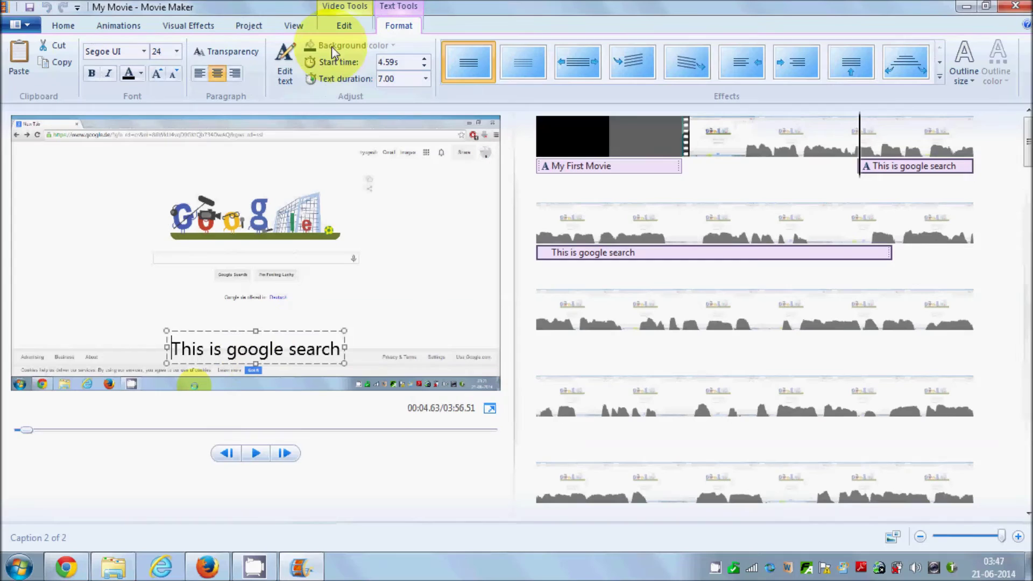
left_click(426, 81)
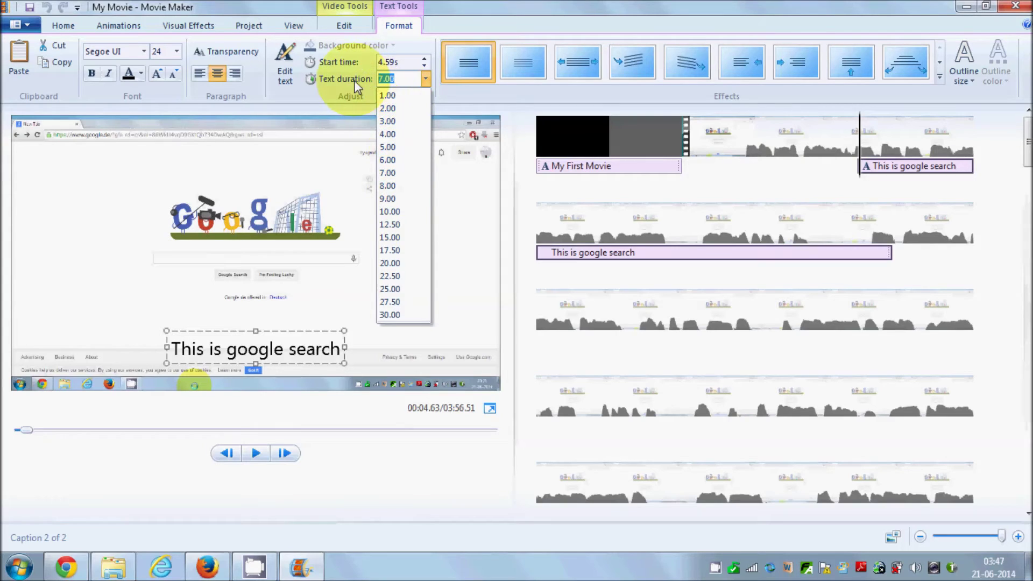
left_click(327, 114)
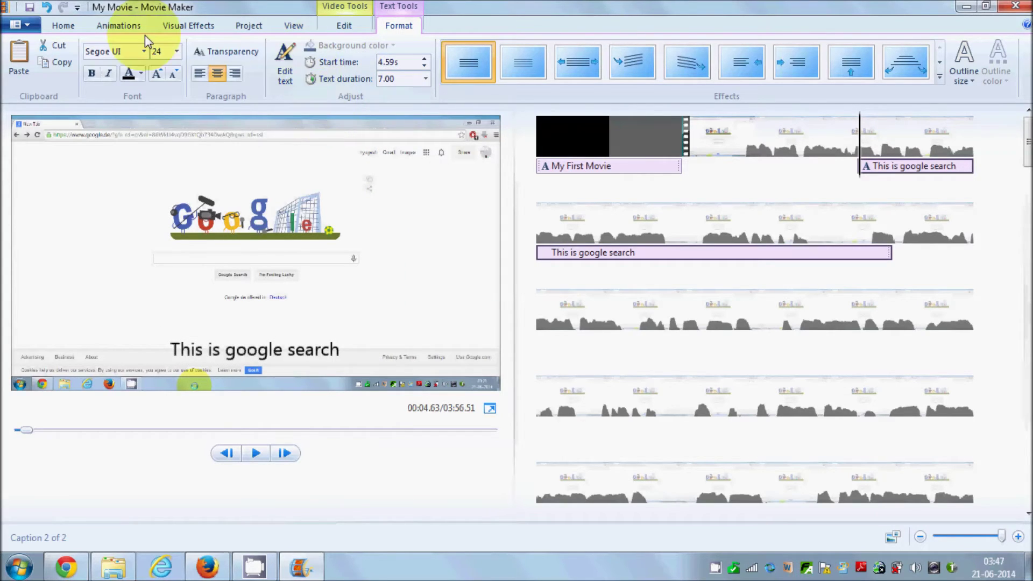
left_click(63, 25)
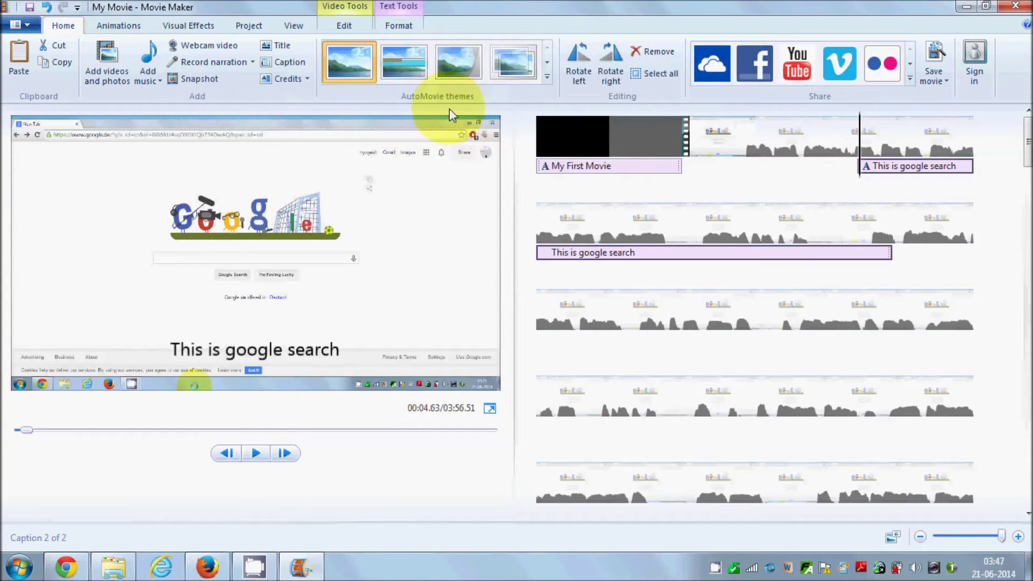
Step: Try the Contemporary and Cinematic AutoMovie themes on the movie
left_click(412, 74)
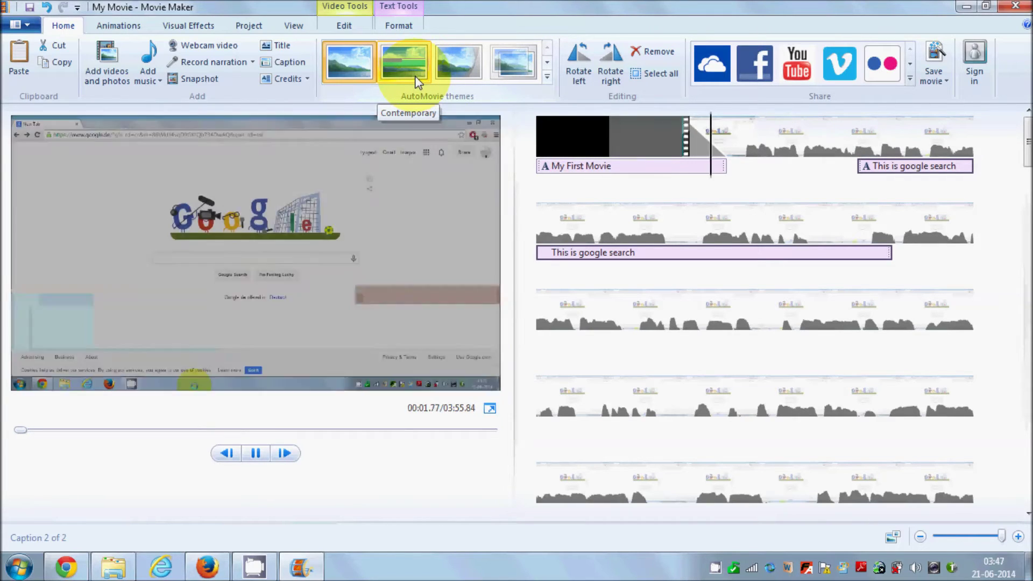
left_click(544, 166)
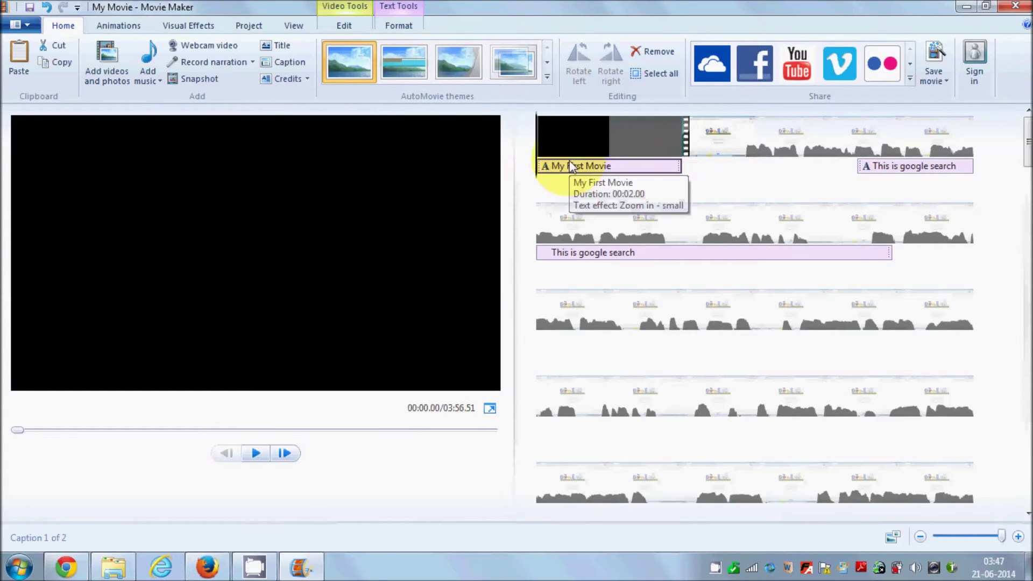
left_click(417, 63)
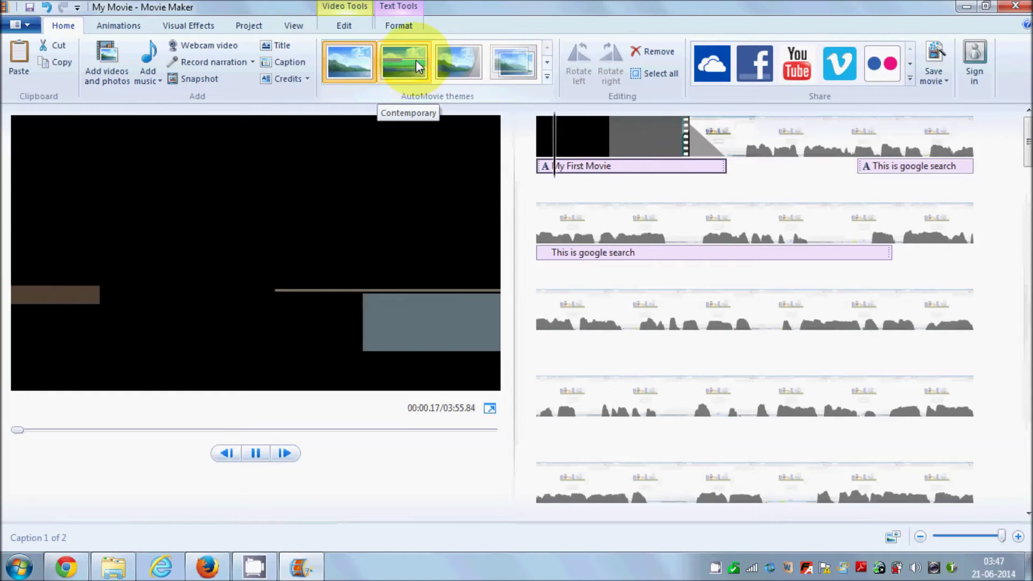
left_click(455, 59)
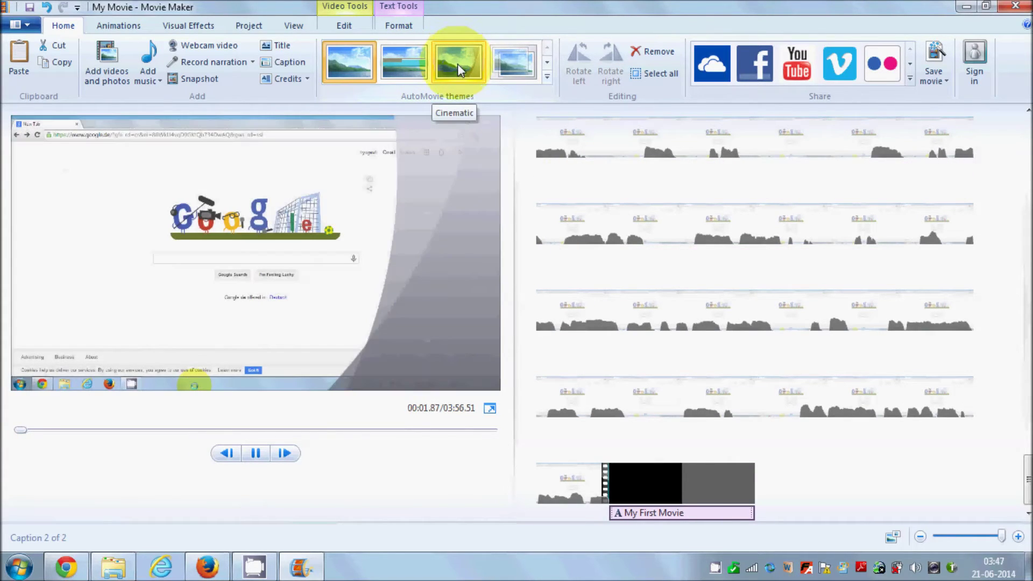
left_click(458, 64)
left_click(461, 60)
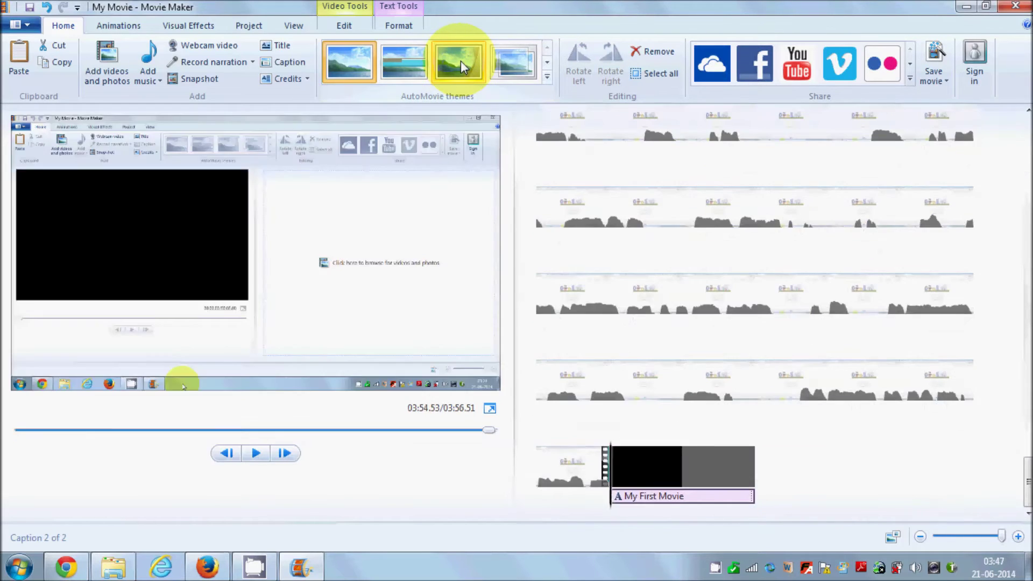
Step: Try further themes, decline adding music, and finish on the Pan and zoom theme
left_click(526, 64)
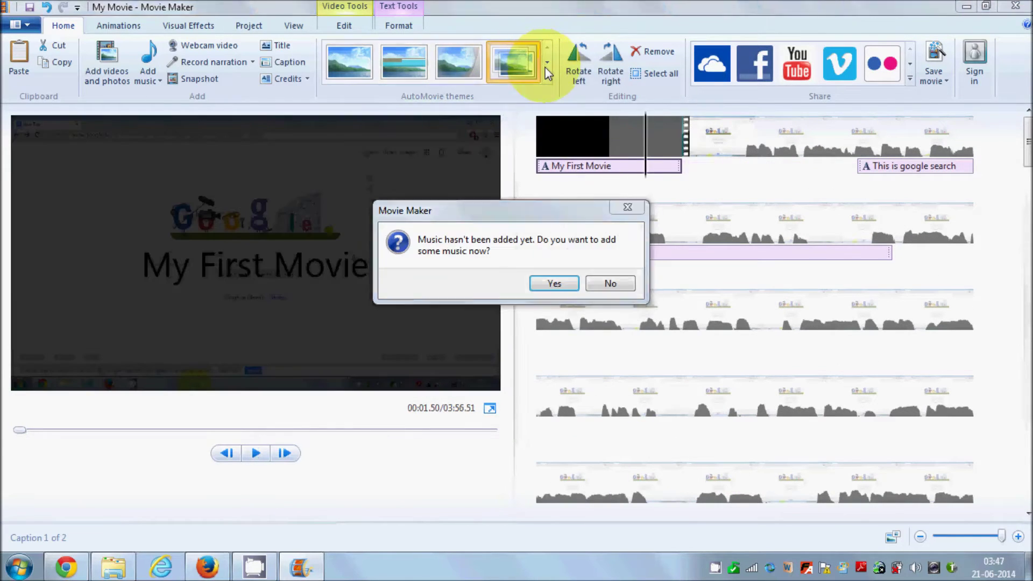
left_click(611, 284)
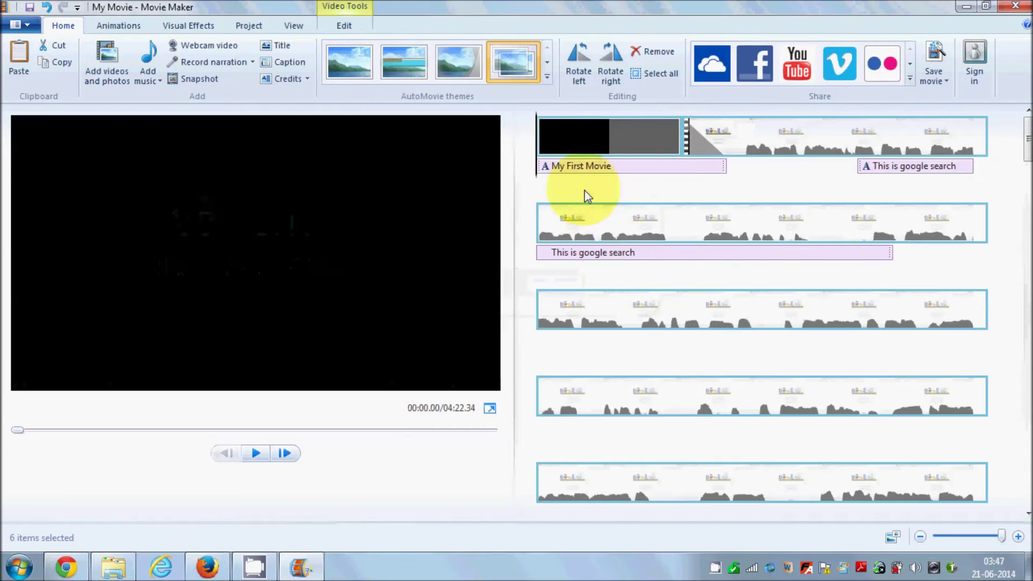
left_click(548, 62)
left_click(458, 60)
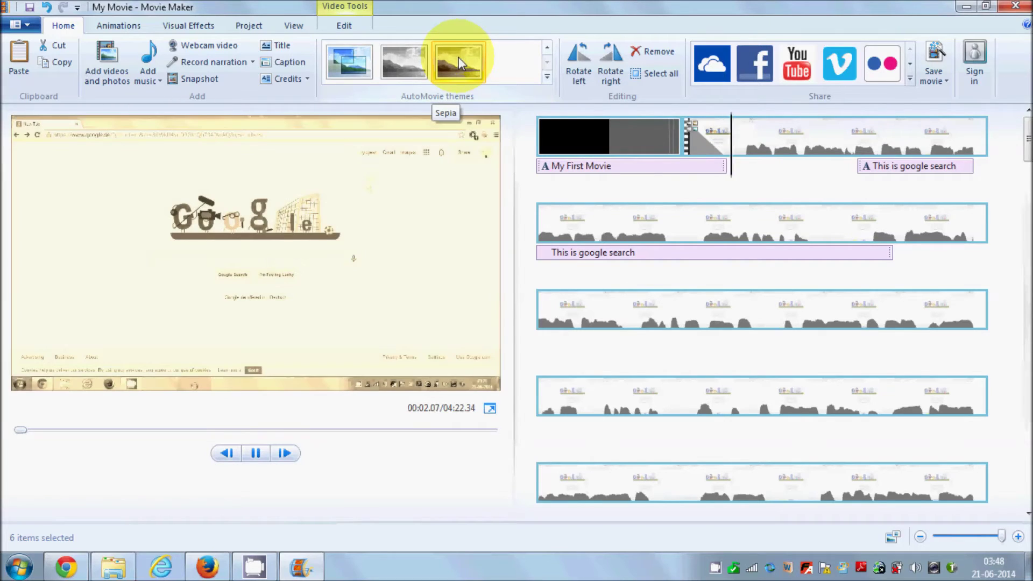
left_click(396, 63)
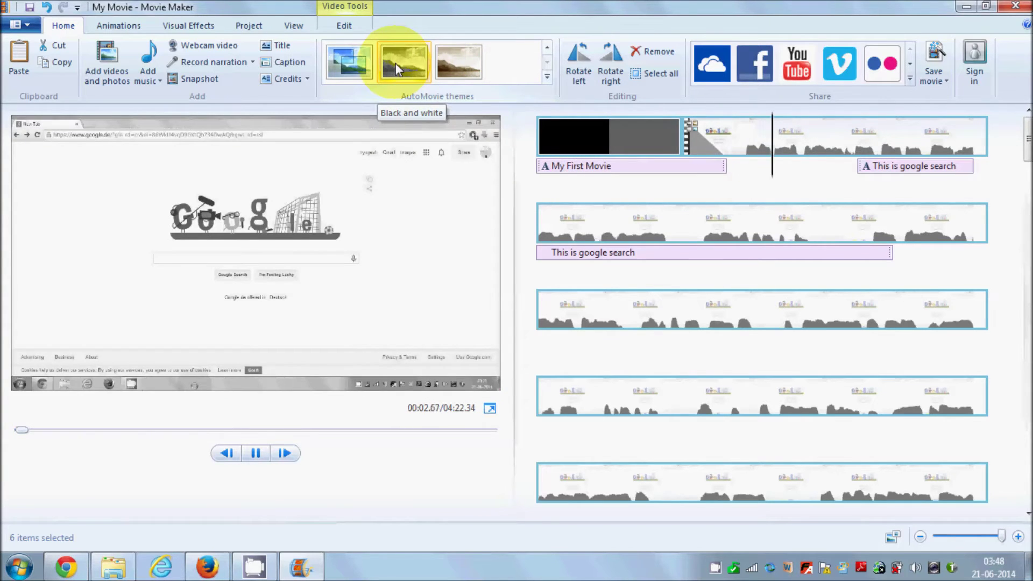
left_click(358, 64)
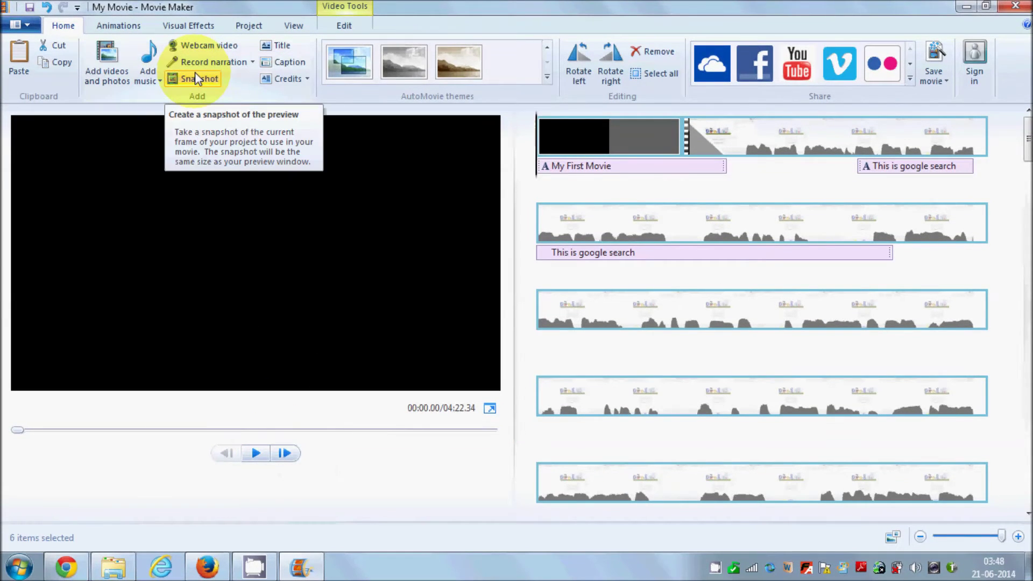
Step: Show the Video Tools Edit options, check the end credits, and select the install.avi clip at 03:47.93
left_click(338, 25)
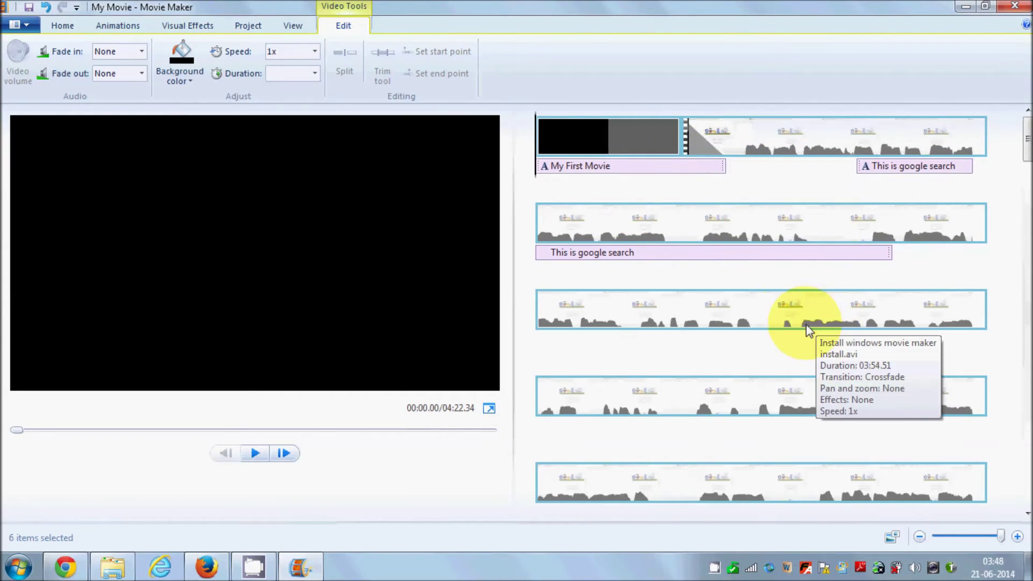
scroll(748, 291, "down", 1)
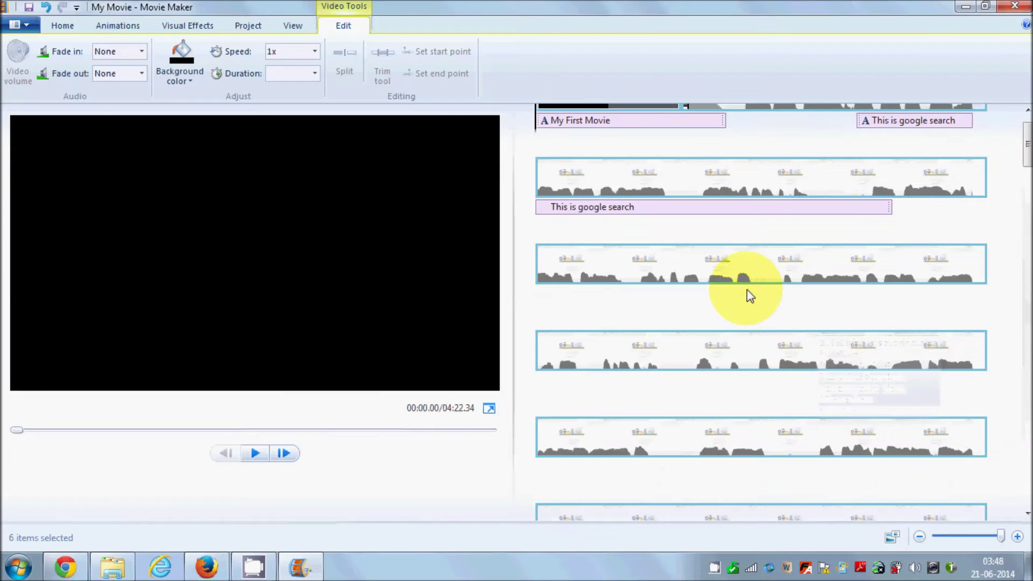
scroll(748, 291, "down", 1)
scroll(751, 295, "down", 5)
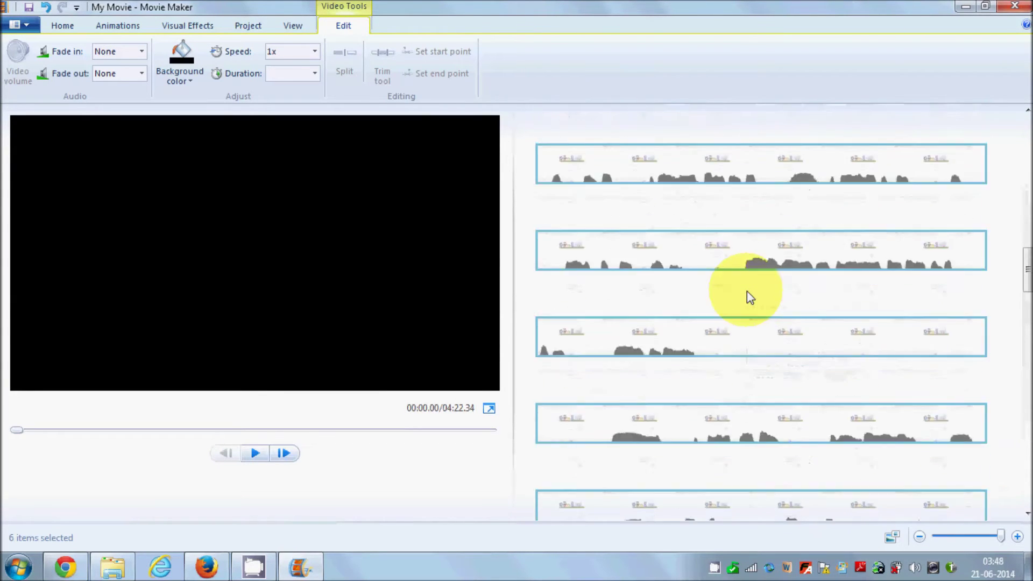
scroll(748, 295, "down", 4)
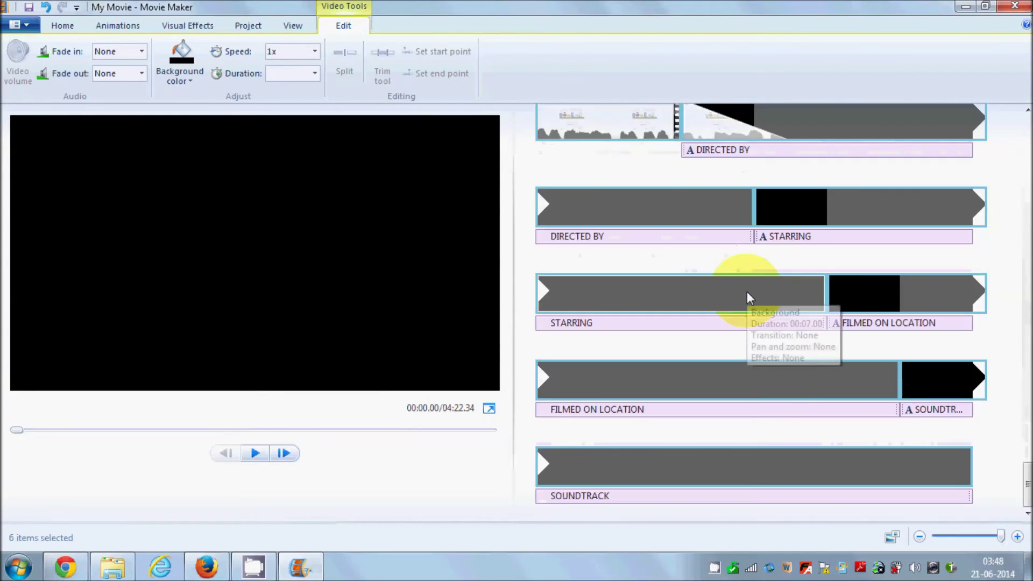
scroll(837, 298, "up", 1)
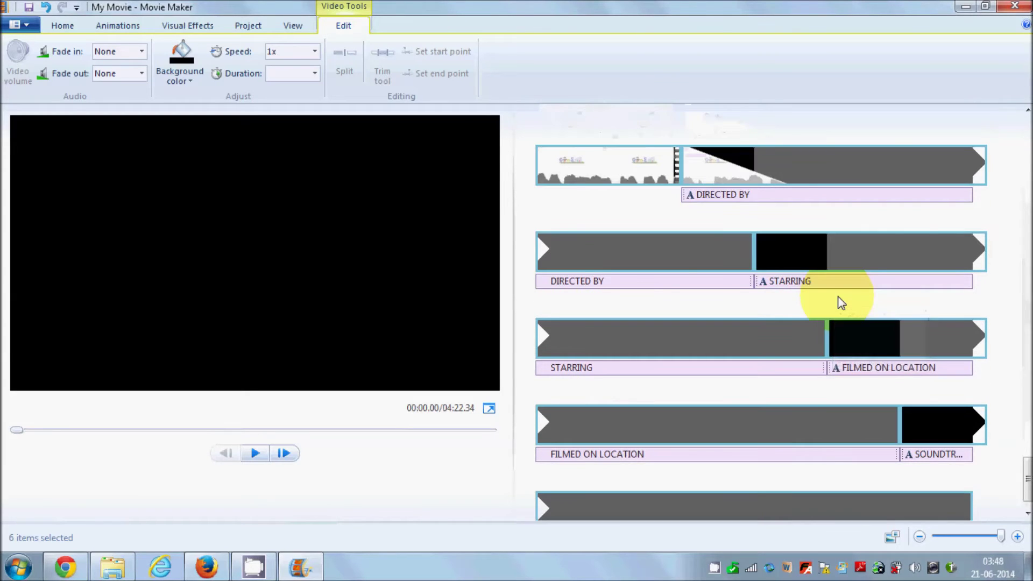
scroll(841, 303, "up", 2)
scroll(839, 299, "up", 1)
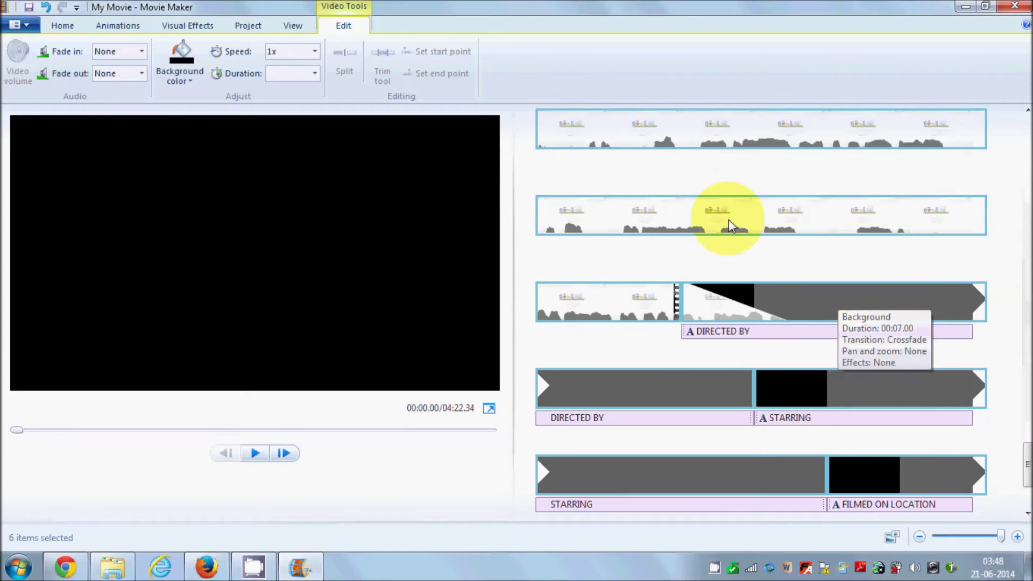
left_click(688, 211)
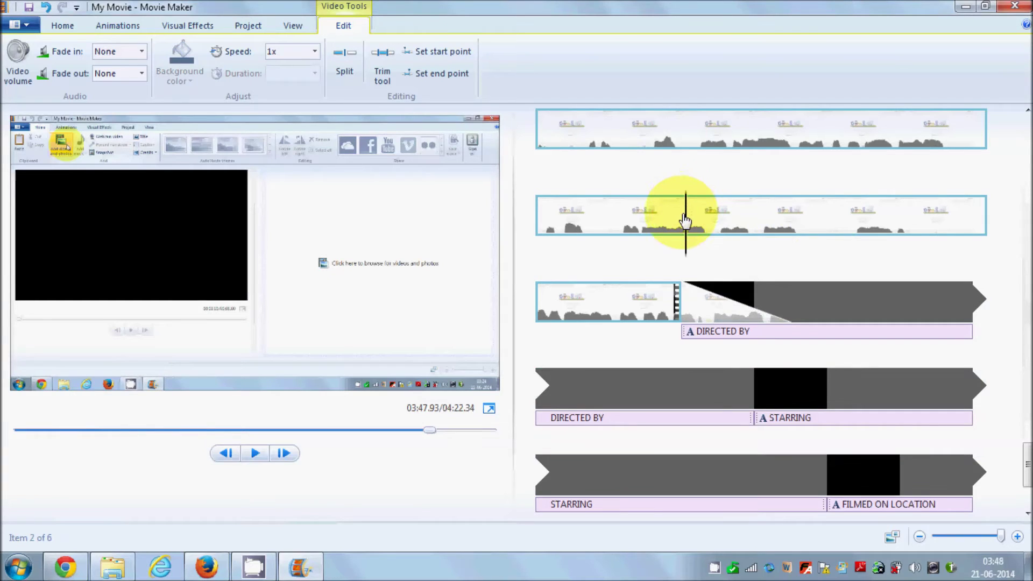
left_click(611, 215)
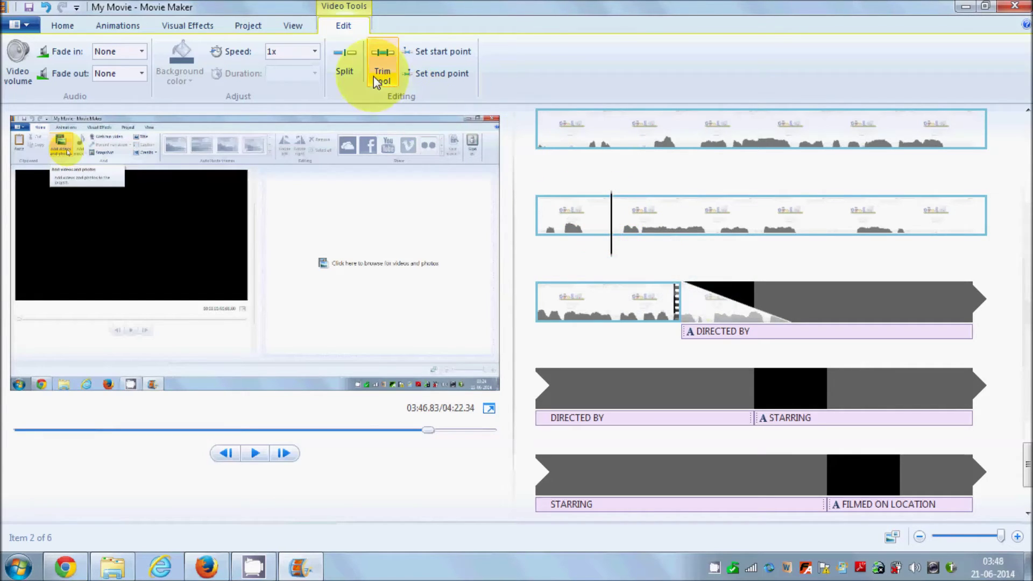
left_click(339, 60)
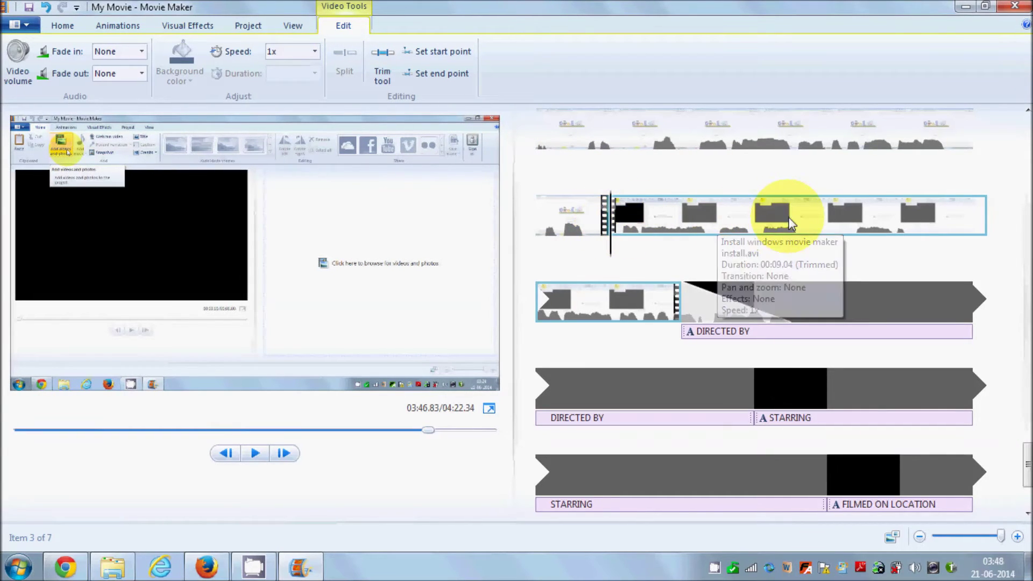
left_click(757, 222)
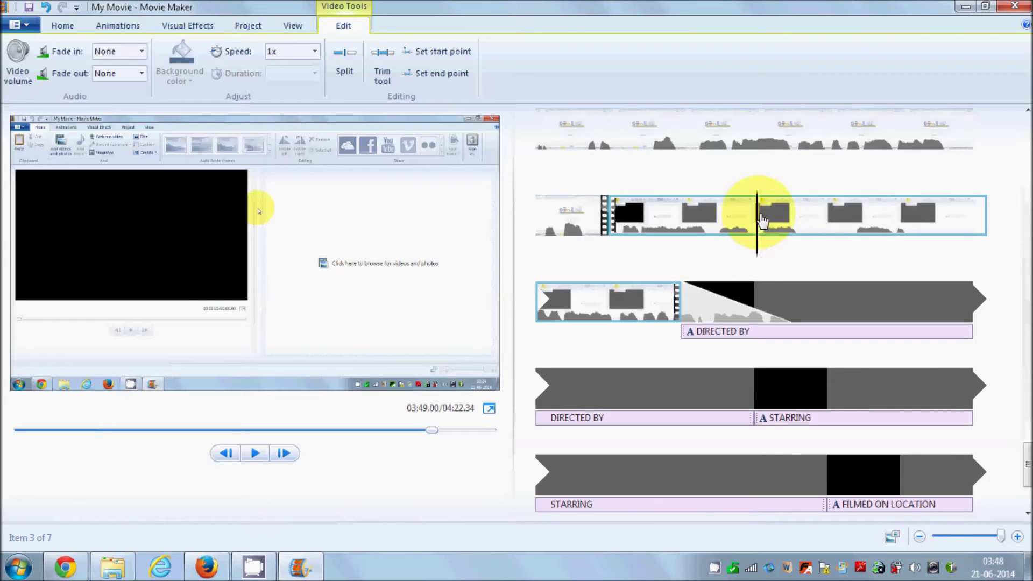
left_click(344, 64)
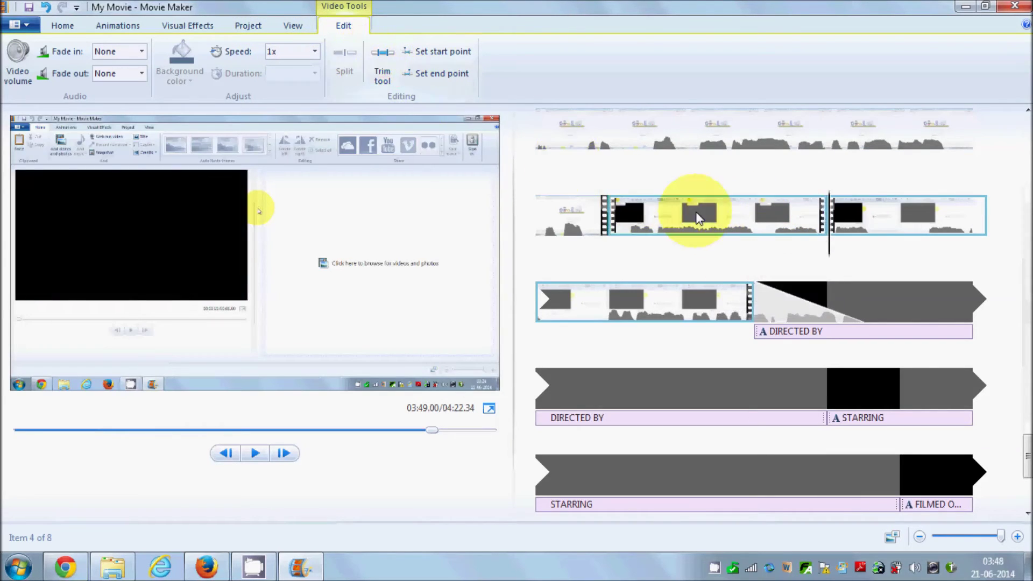
left_click(686, 218)
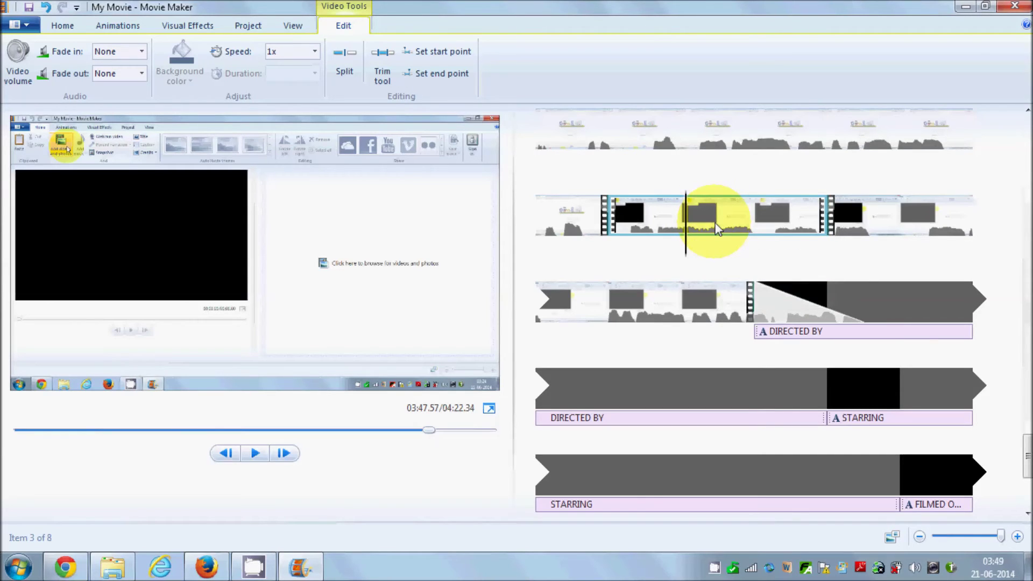
key("Delete")
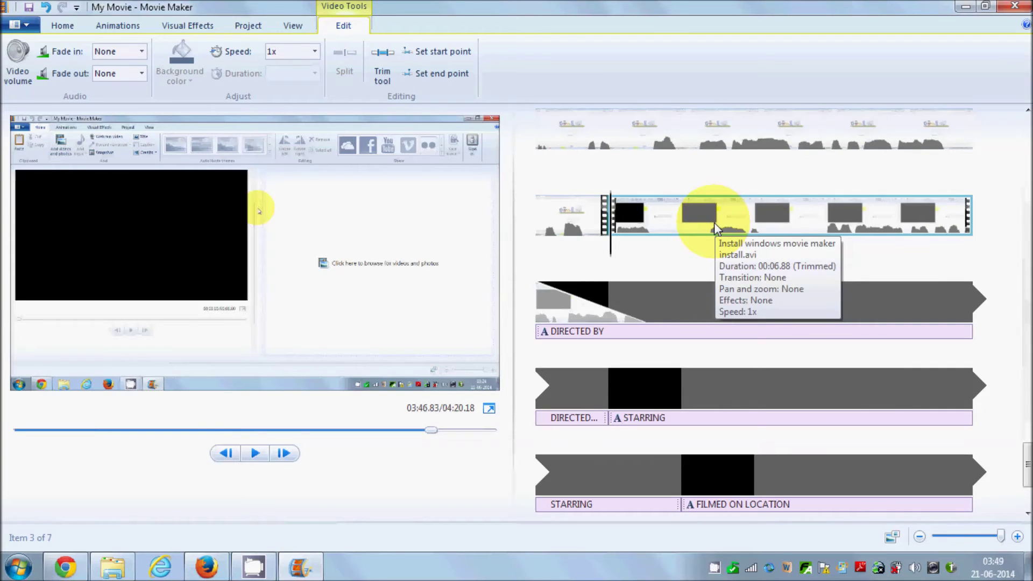
left_click(48, 8)
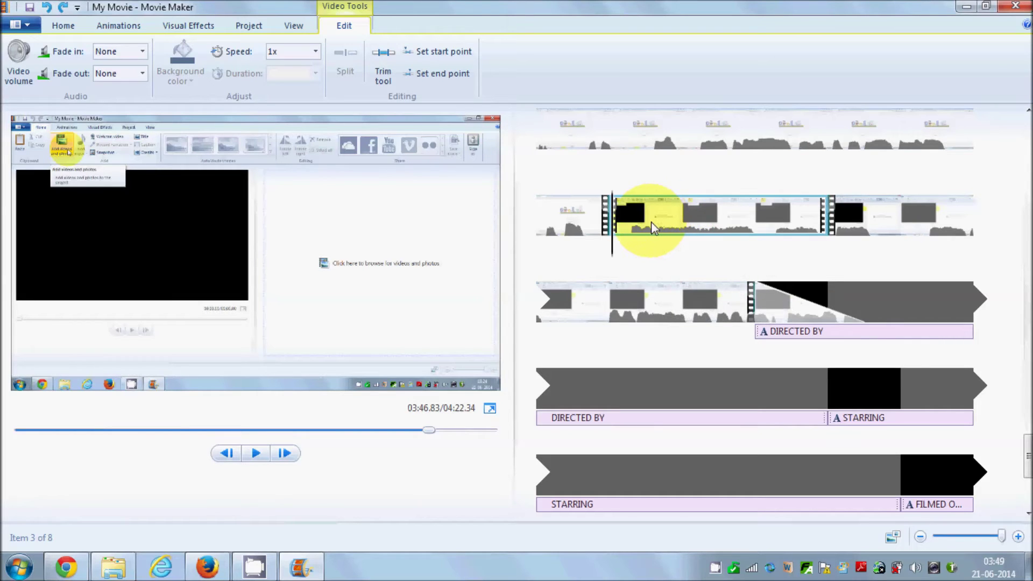
scroll(641, 216, "up", 5)
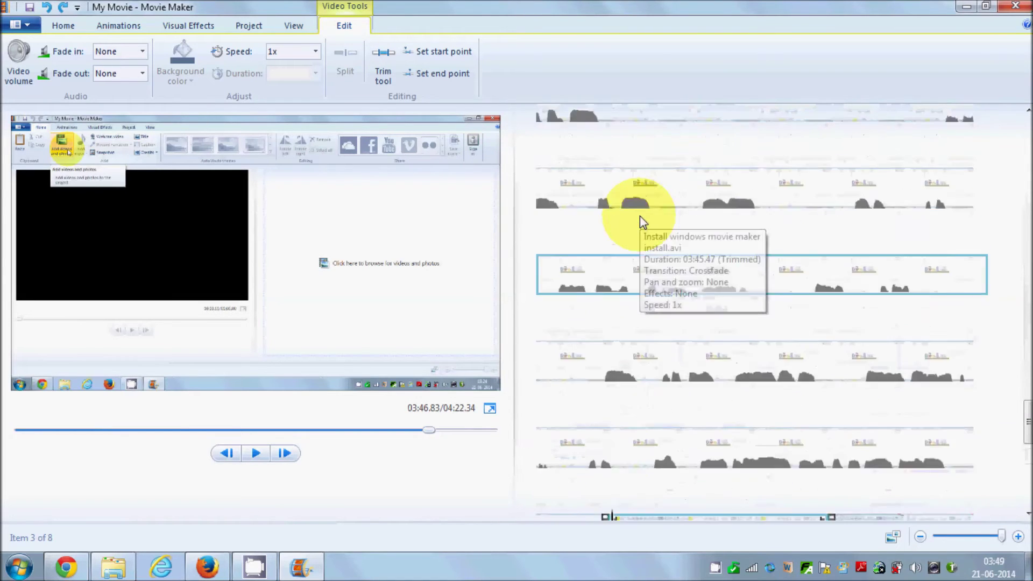
scroll(640, 215, "up", 5)
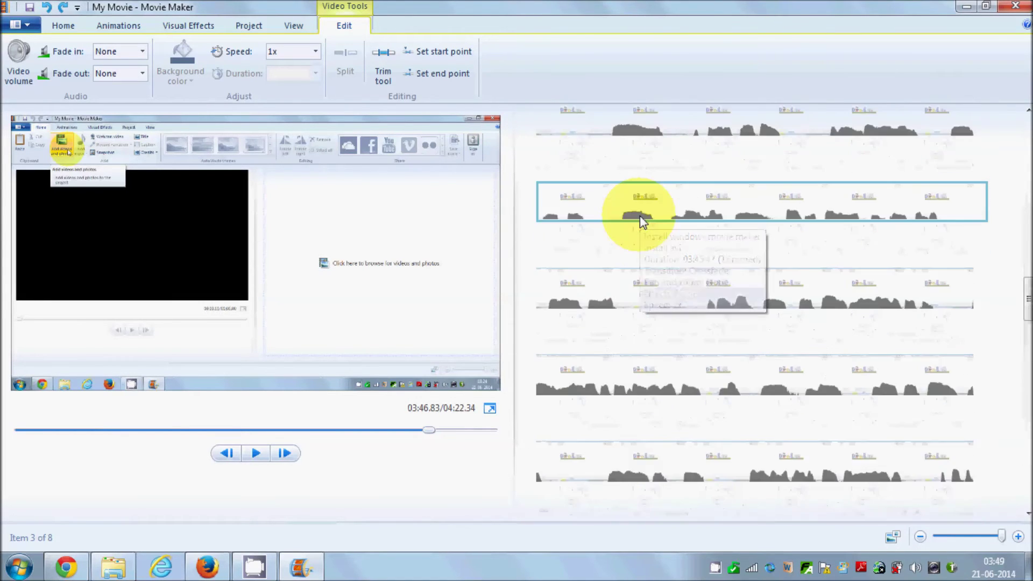
scroll(641, 216, "up", 2)
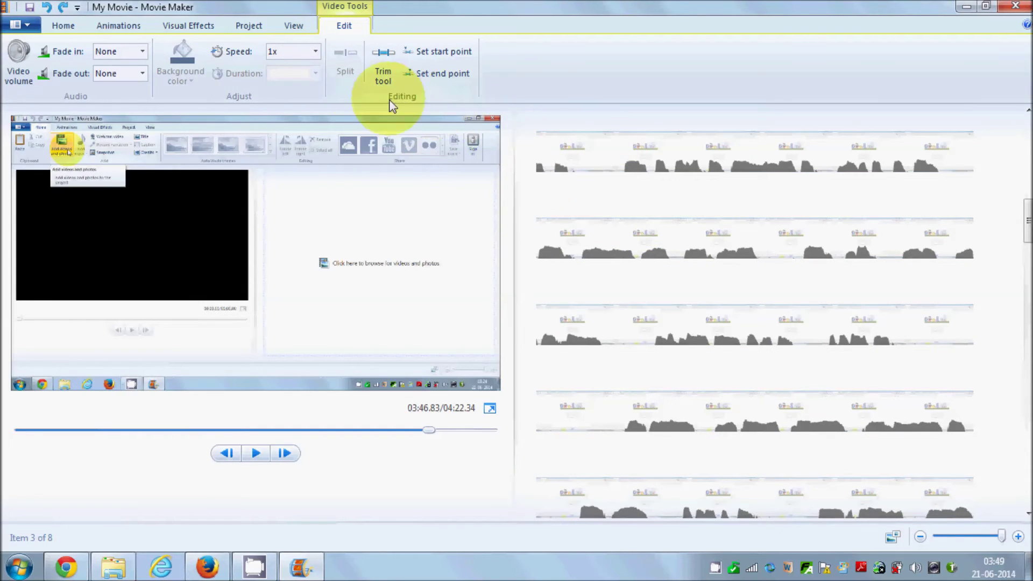
Step: Set the install clip's speed to 16x, shortening the movie to 00:50.97, then play it
left_click(268, 53)
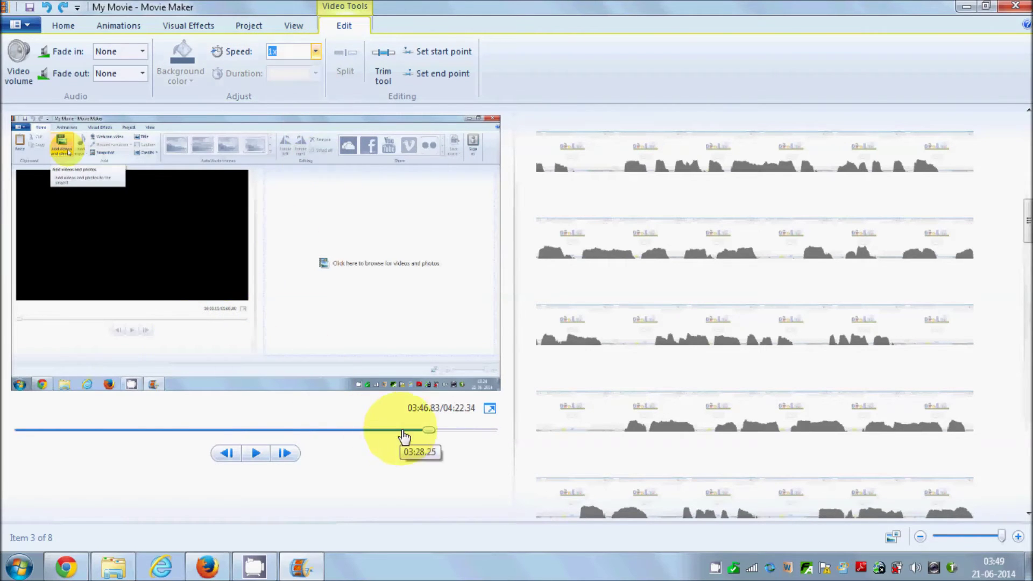
left_click_drag(425, 434, 39, 439)
left_click(315, 51)
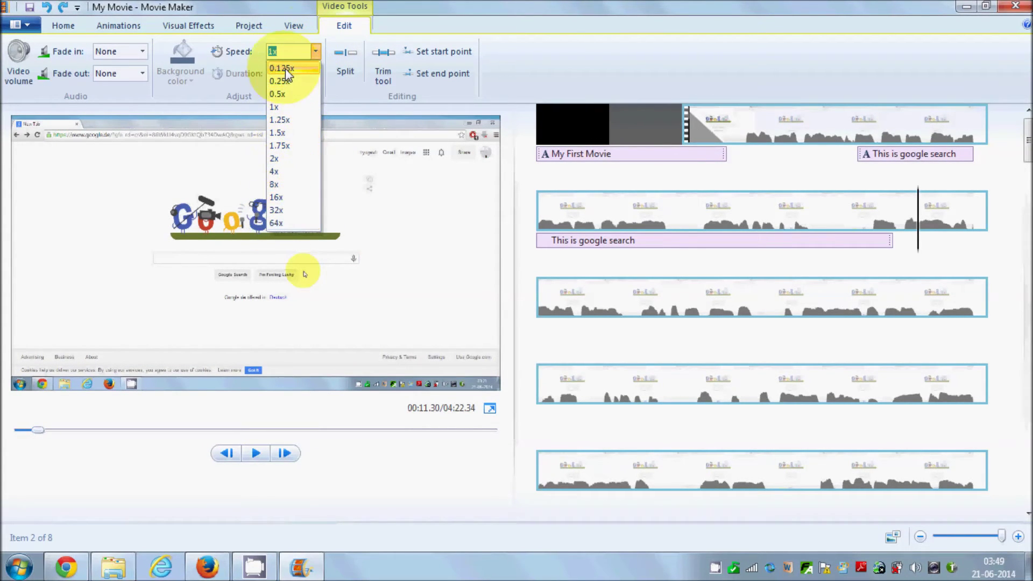
left_click(344, 30)
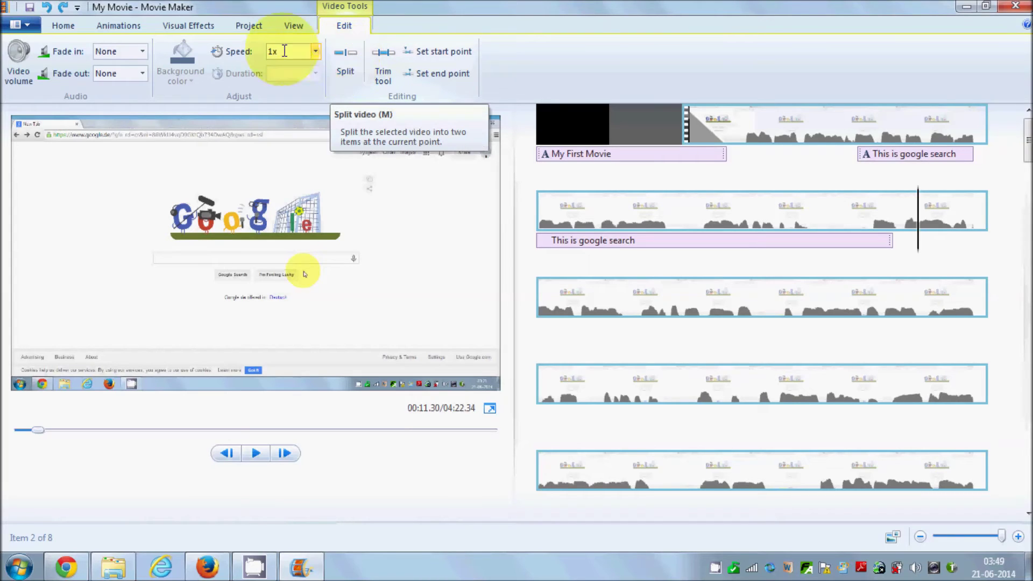
left_click(315, 52)
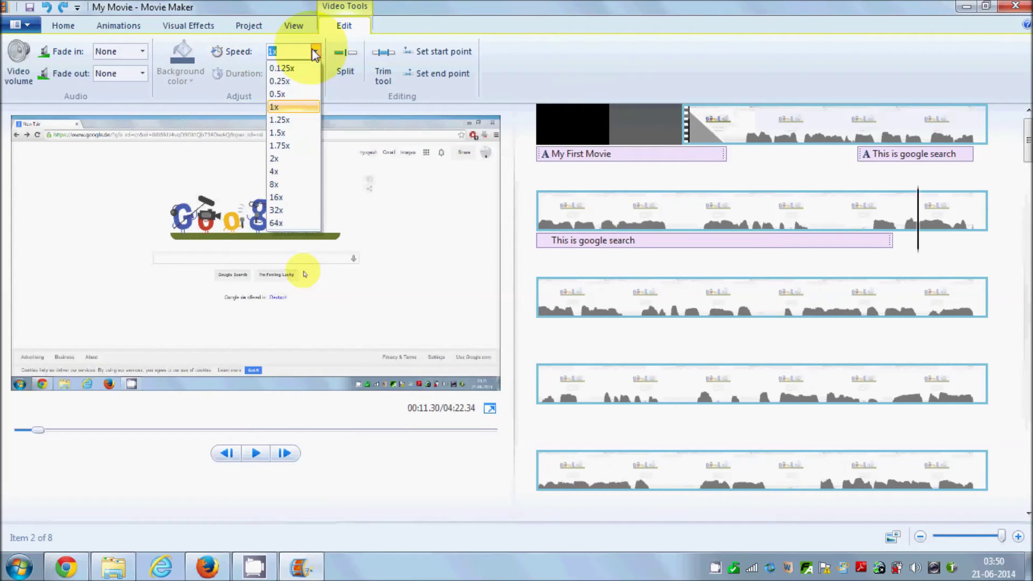
left_click(289, 198)
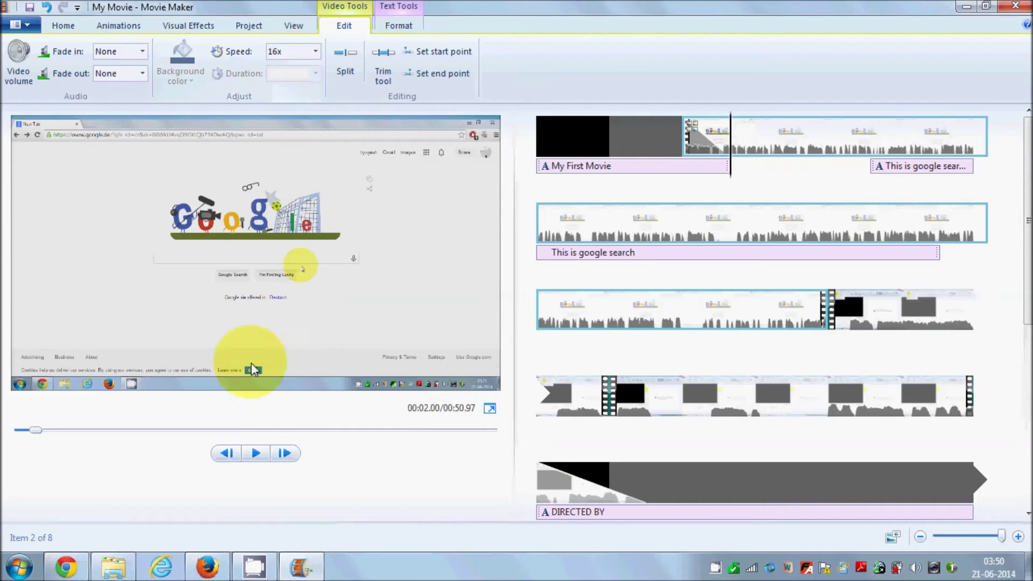
left_click(255, 454)
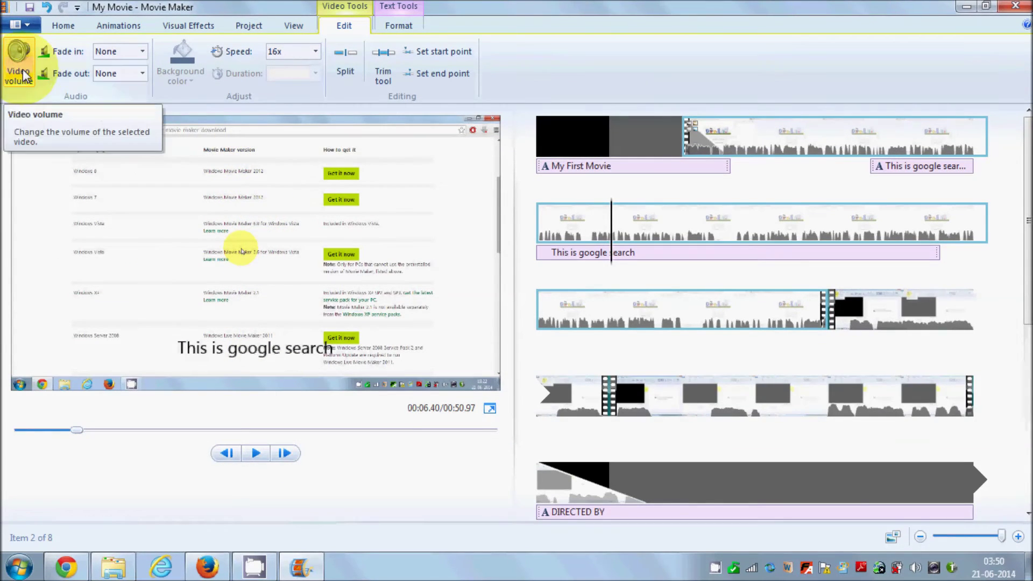
Step: Preview the movie full screen from the View tab
left_click(22, 70)
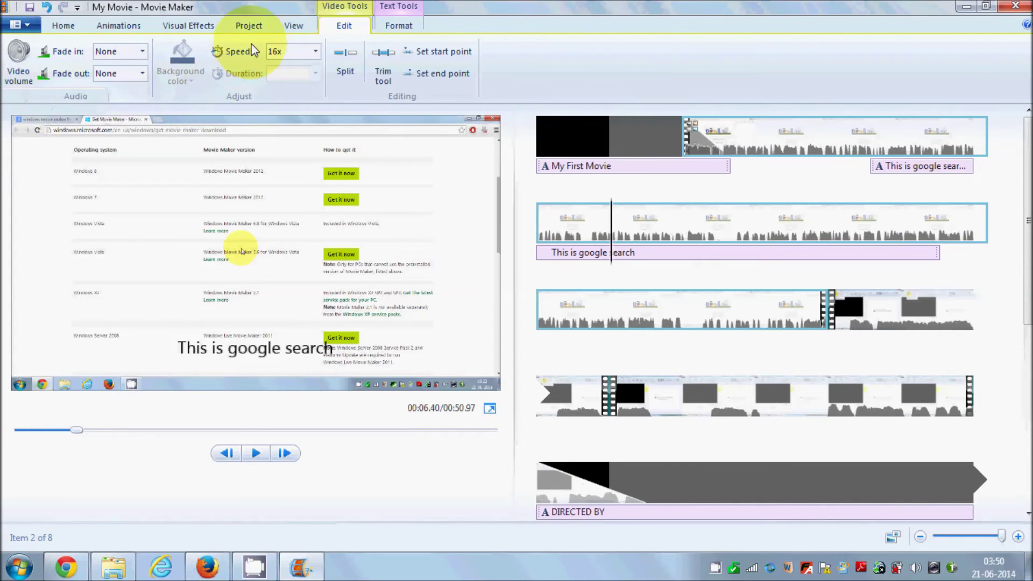
left_click(287, 27)
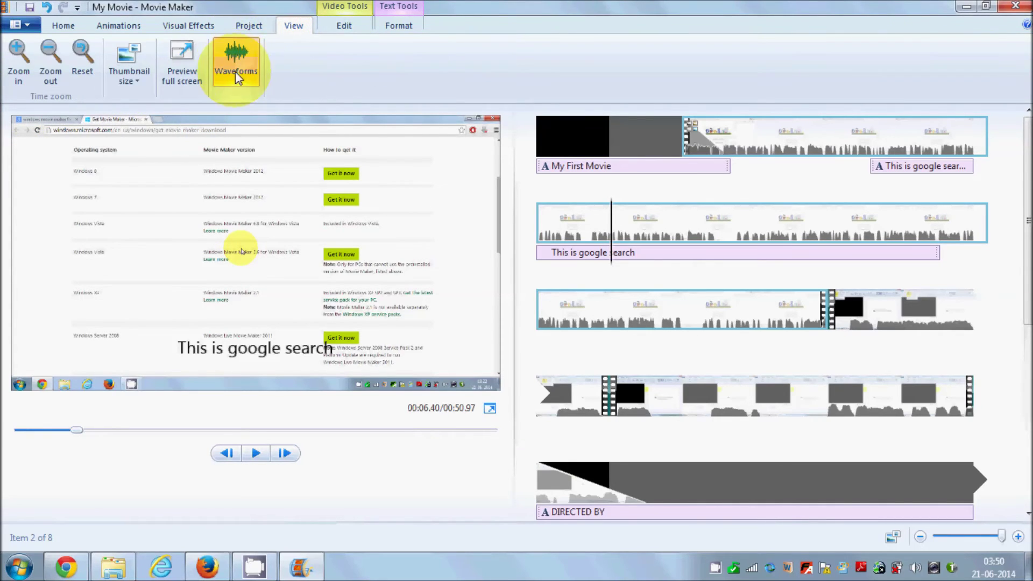
left_click(178, 57)
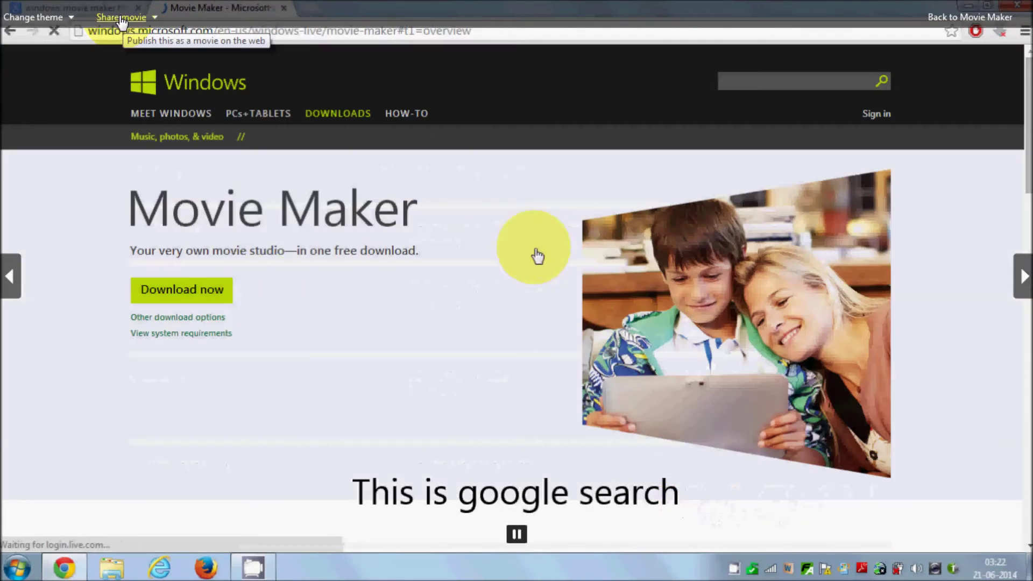
Step: Pause the full-screen preview at 00:09.40 and return to the Movie Maker editing window
left_click(122, 18)
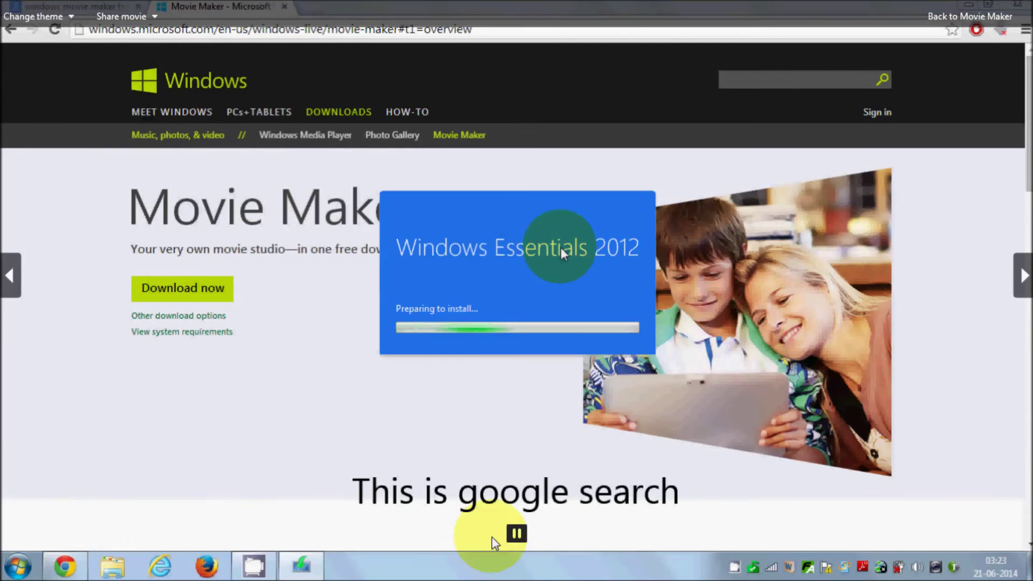
left_click(517, 534)
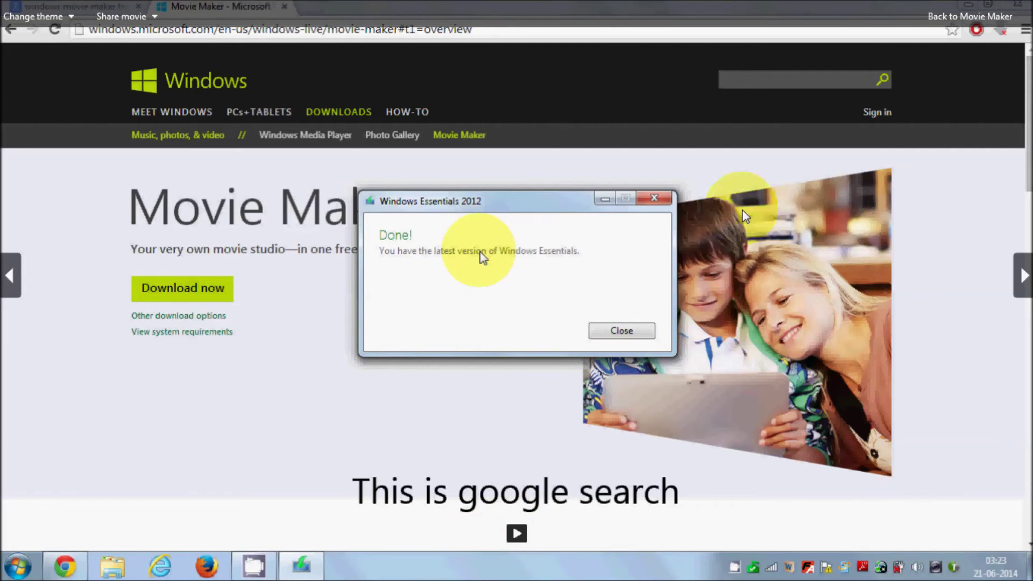
left_click(992, 18)
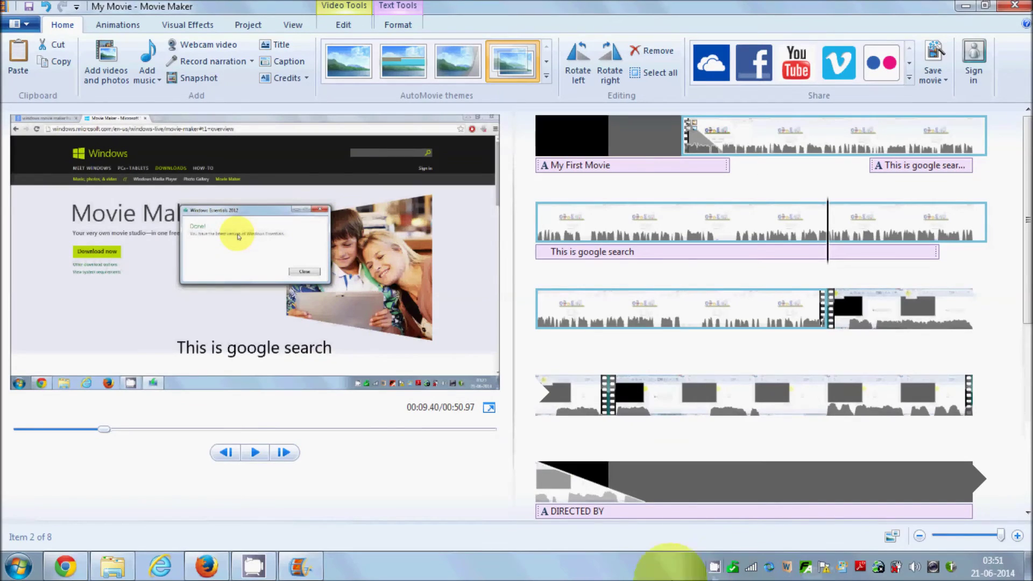
left_click(716, 568)
Step: Select the My First Movie title and preview no effect, then the first text effect
left_click(321, 152)
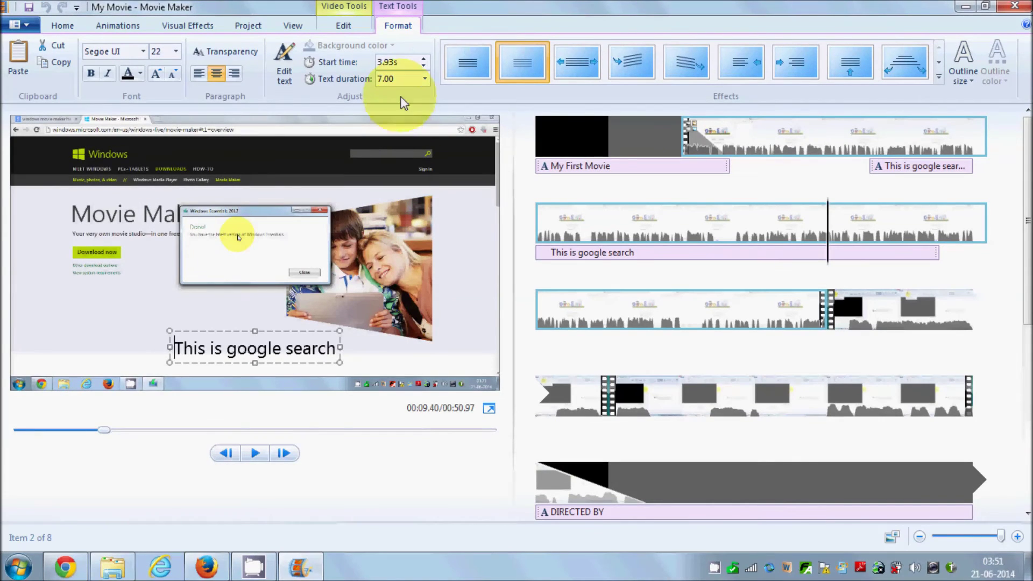
left_click(467, 80)
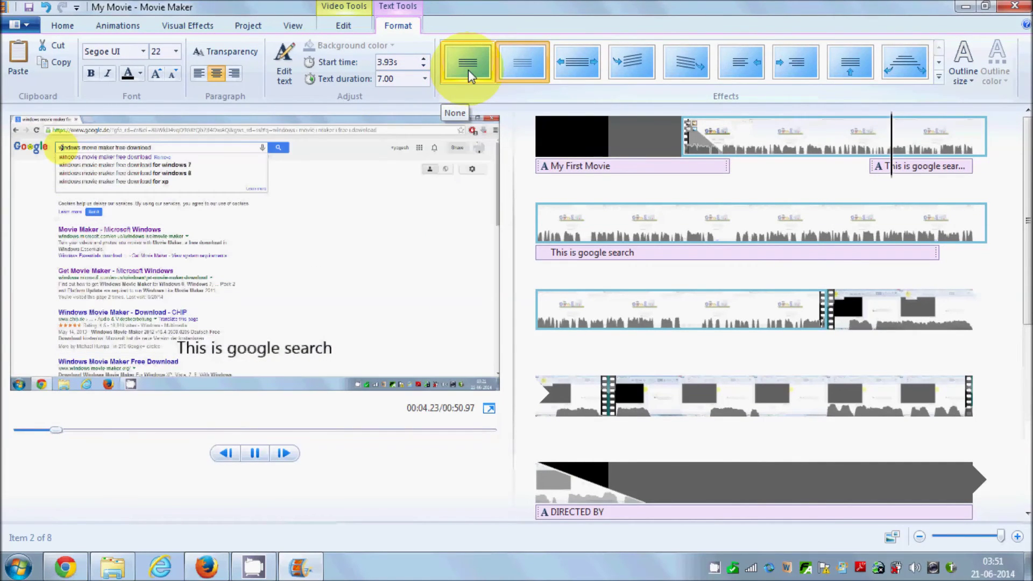
left_click(570, 166)
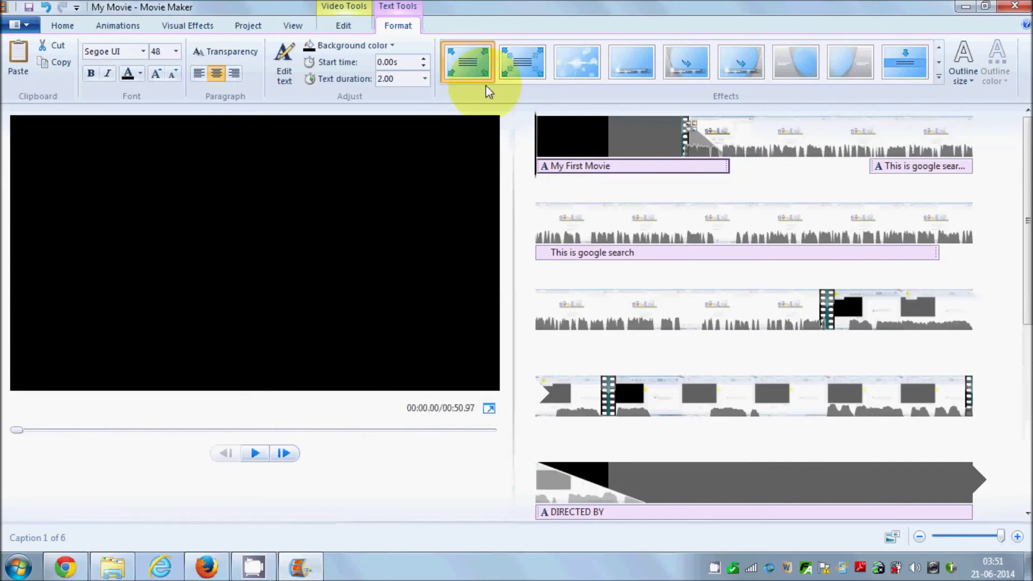
left_click(477, 72)
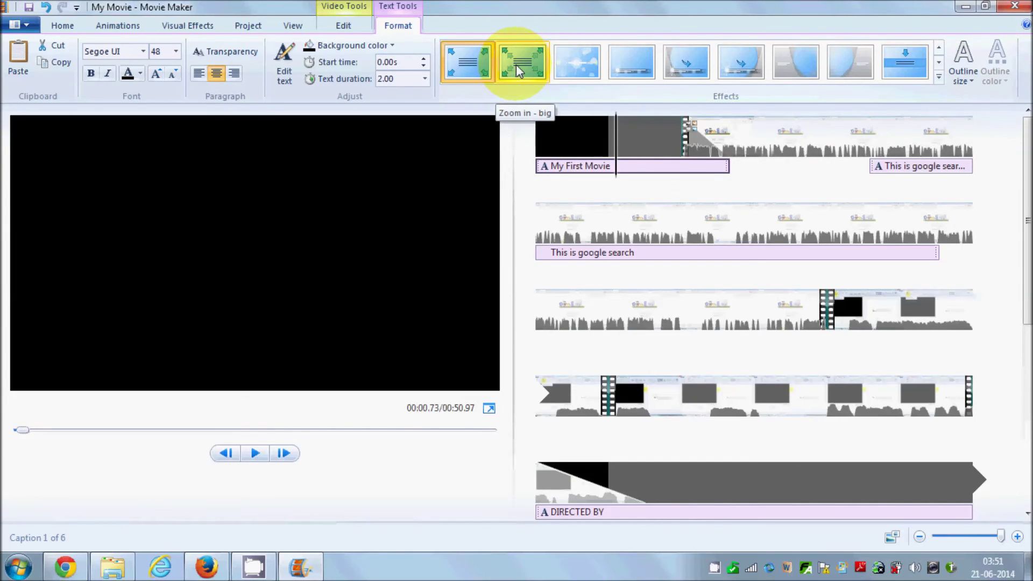
Step: Try Zoom in - big and further text effects, leaving the ninth effect on the title
left_click(516, 65)
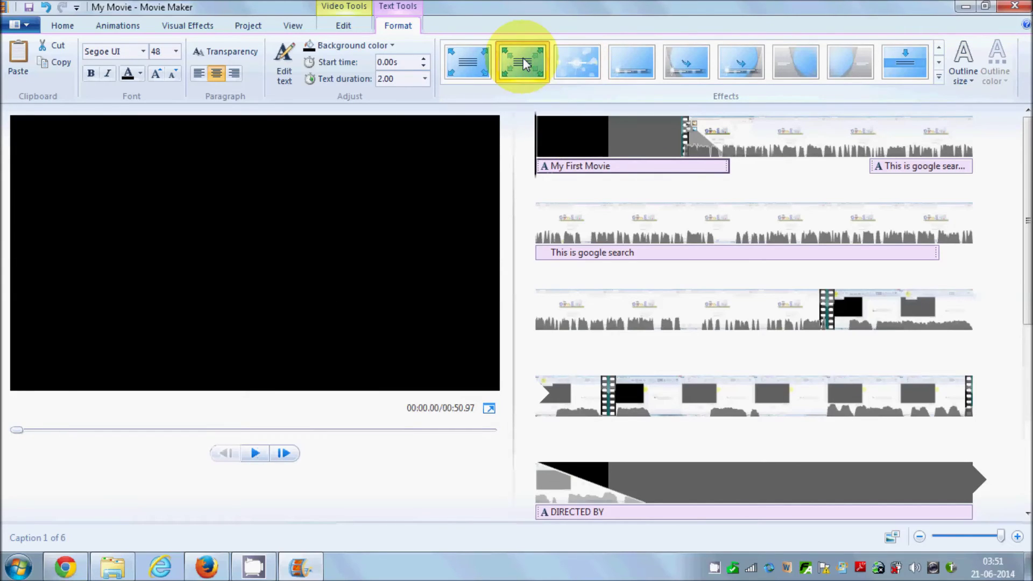
left_click(582, 69)
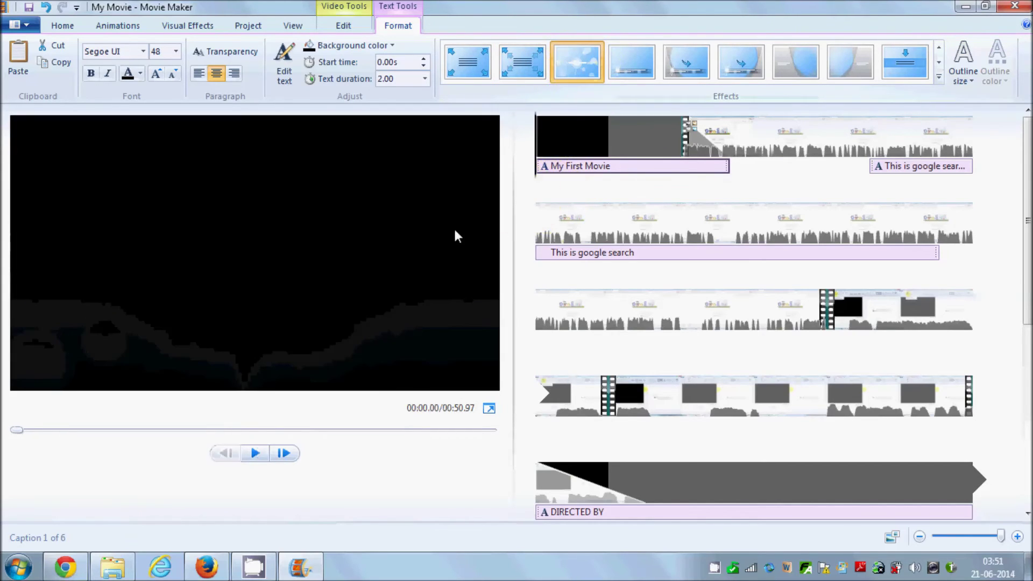
left_click(627, 64)
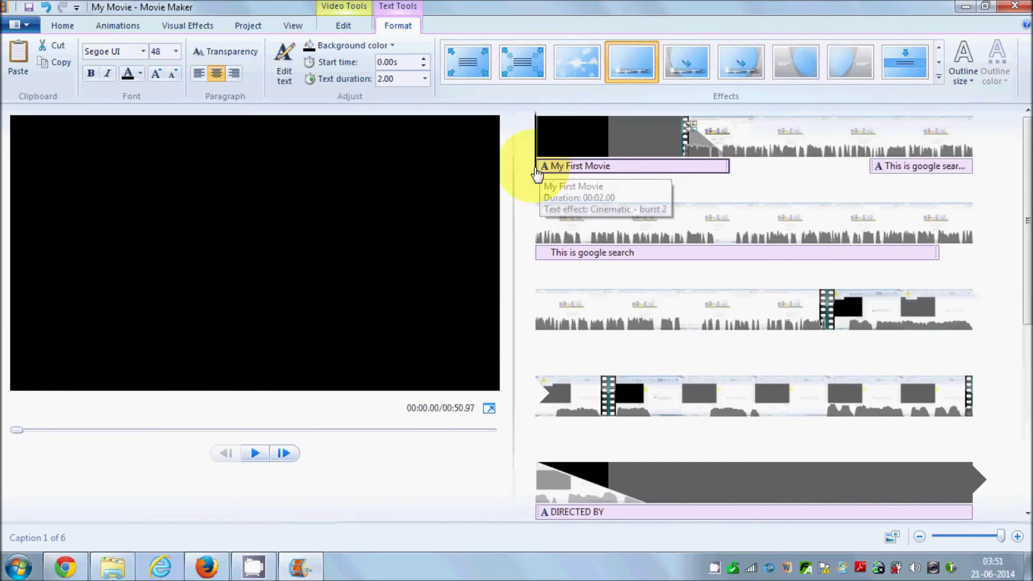
left_click(686, 77)
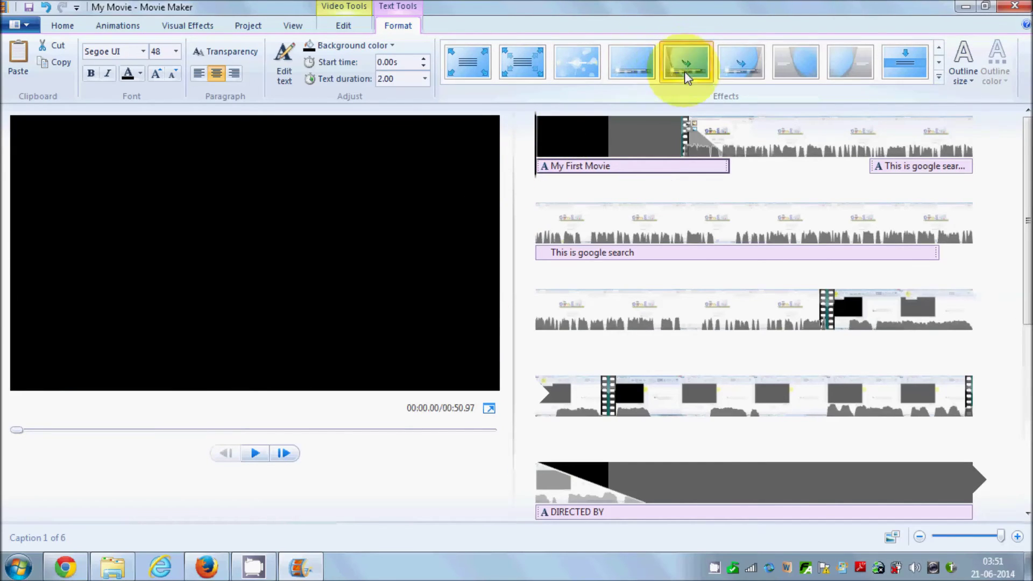
left_click(738, 63)
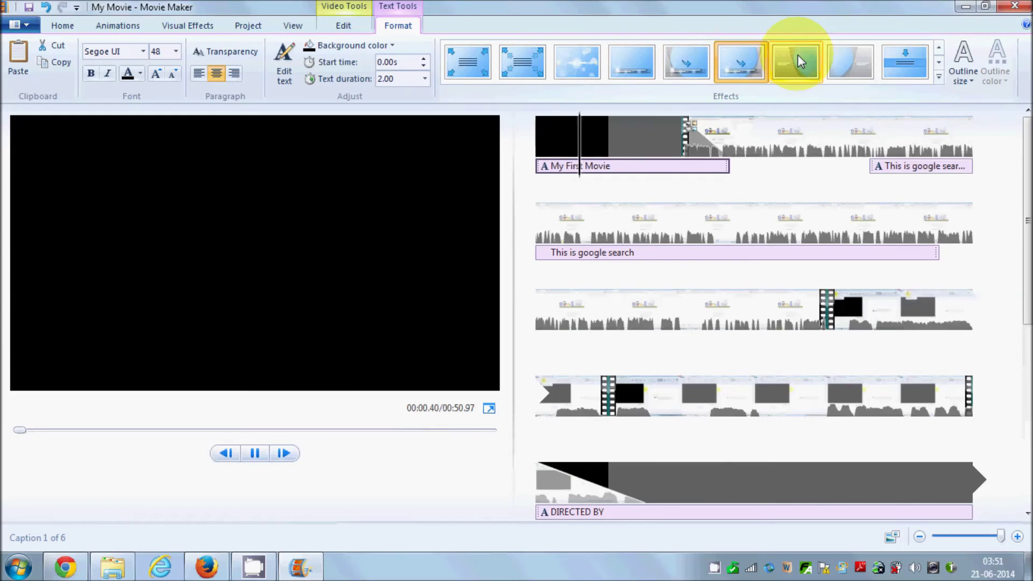
left_click(801, 60)
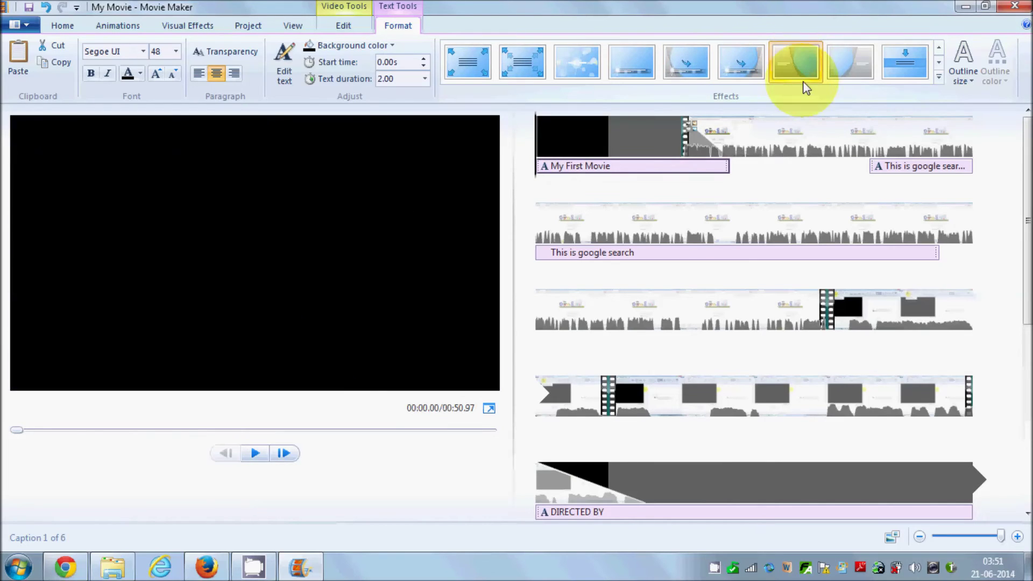
left_click(839, 62)
left_click(895, 61)
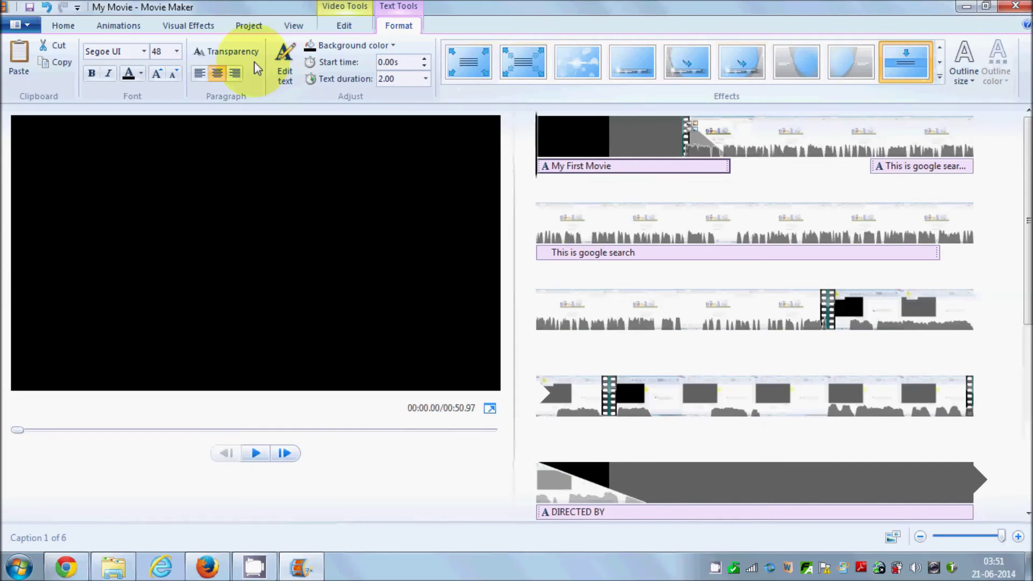
left_click(142, 73)
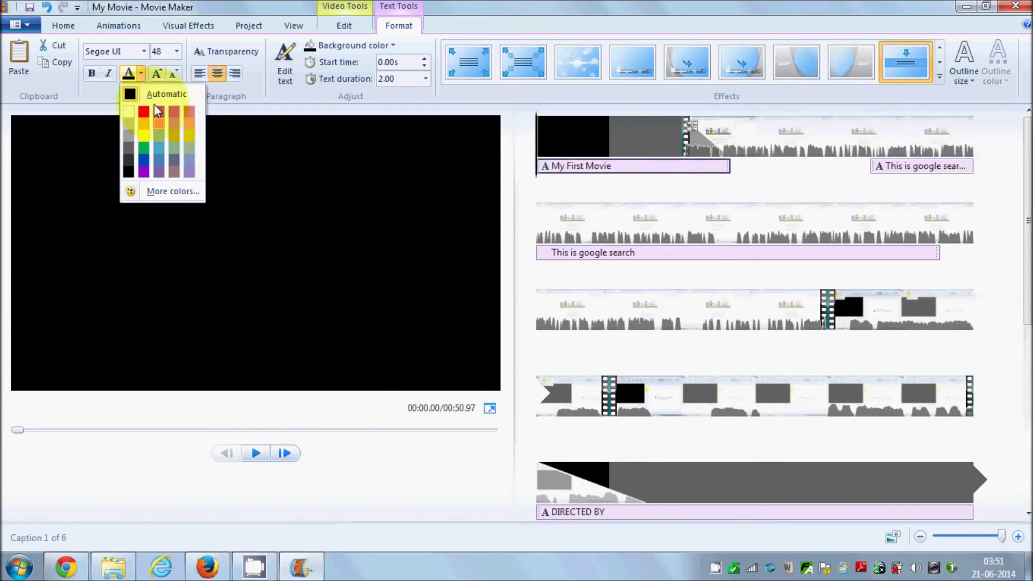
Step: Close the font colour palette and font list, keeping the colour and Segoe UI
left_click(92, 75)
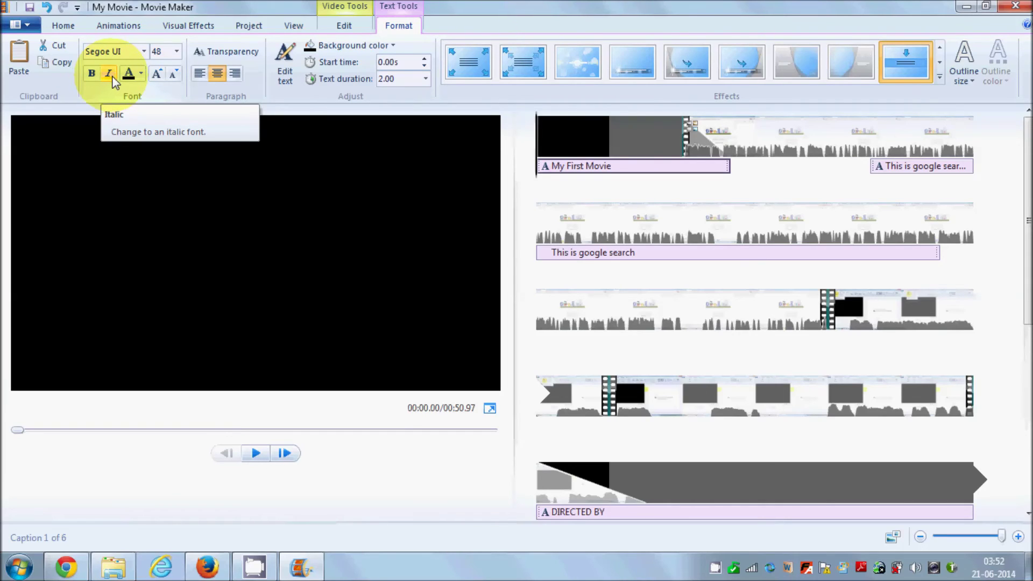
left_click(142, 51)
scroll(169, 136, "up", 16)
scroll(169, 136, "up", 16)
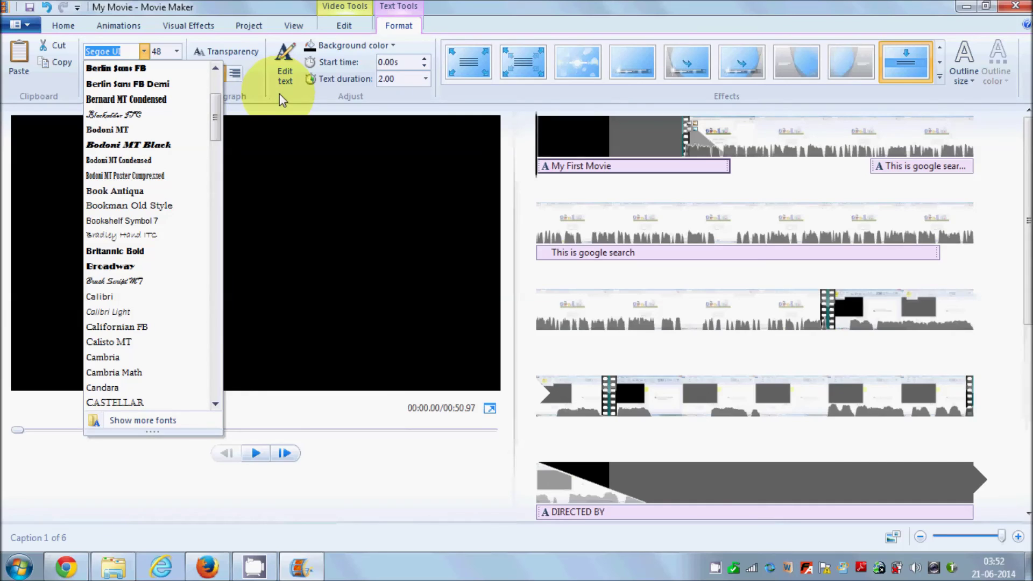
left_click(309, 100)
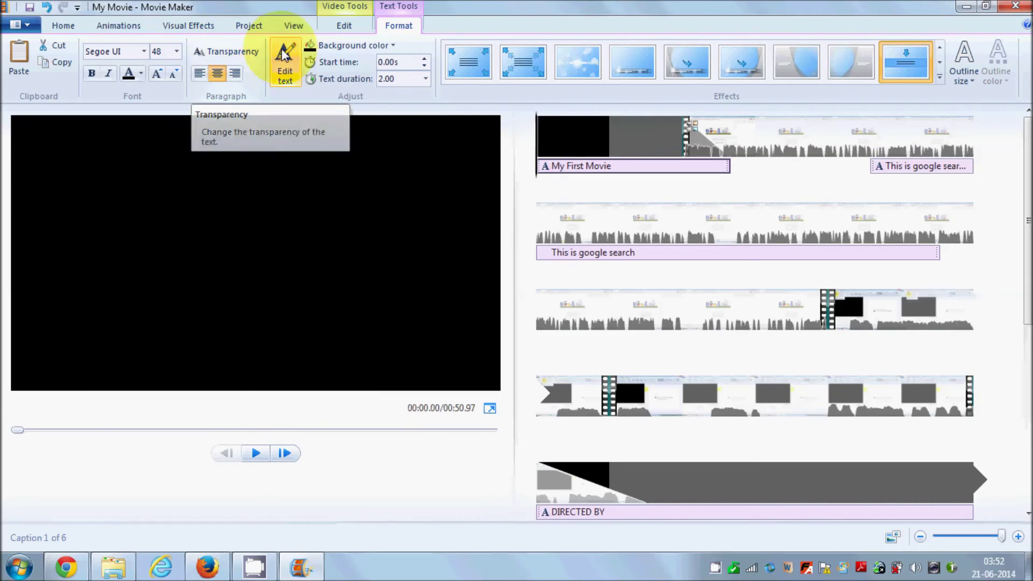
Step: Look over the View and Project options, then show the Visual Effects gallery
left_click(284, 25)
left_click(249, 28)
left_click(193, 26)
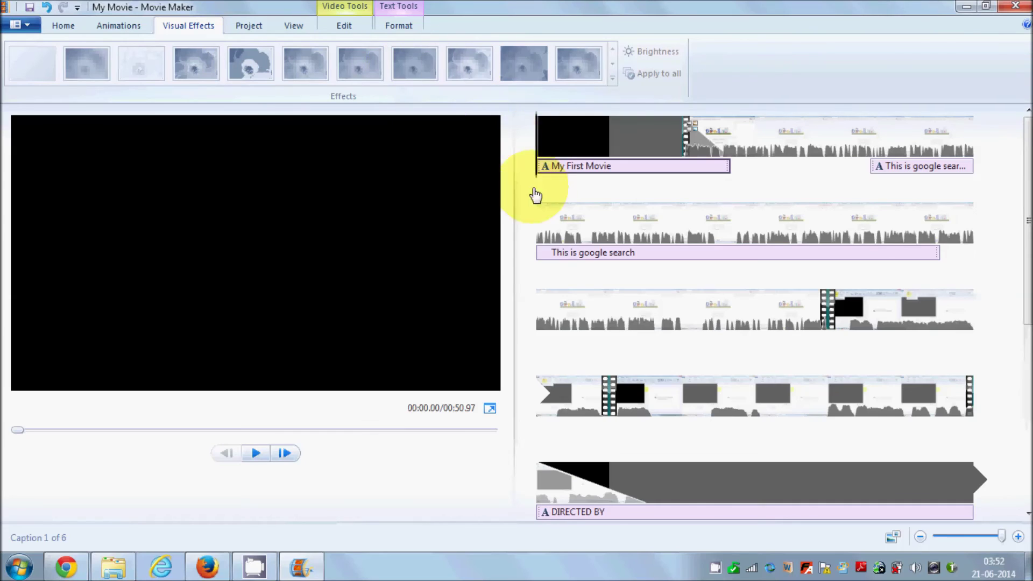
Step: Replace the first clip's checkerboard transition with a 1.50-second dissolve, then return to Home
left_click(119, 26)
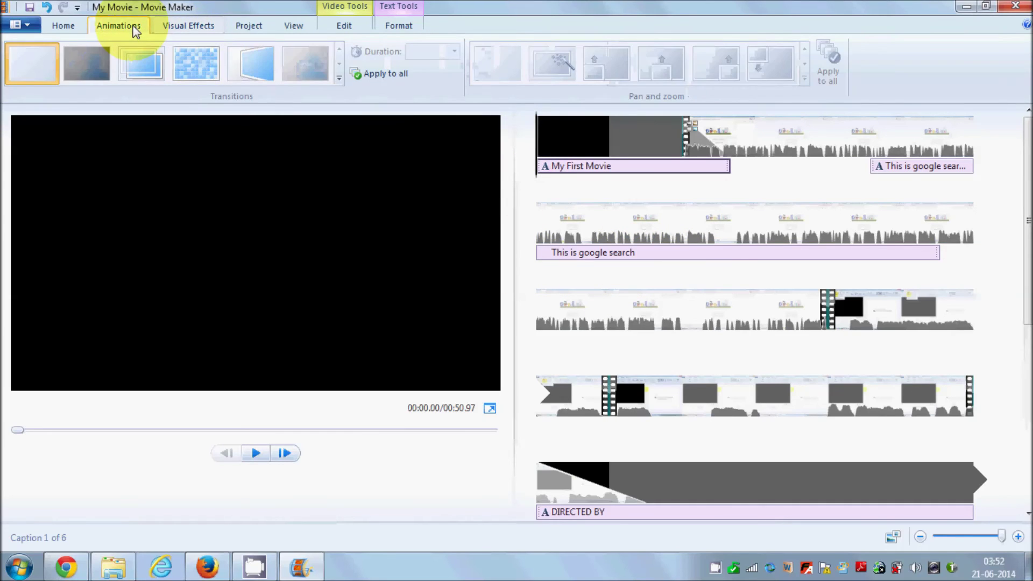
left_click(180, 59)
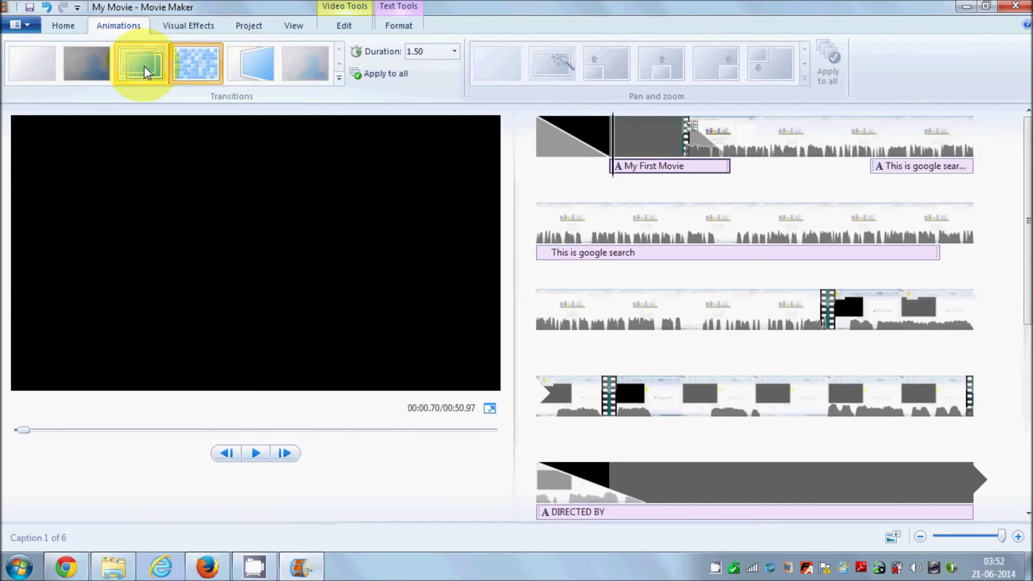
left_click(82, 63)
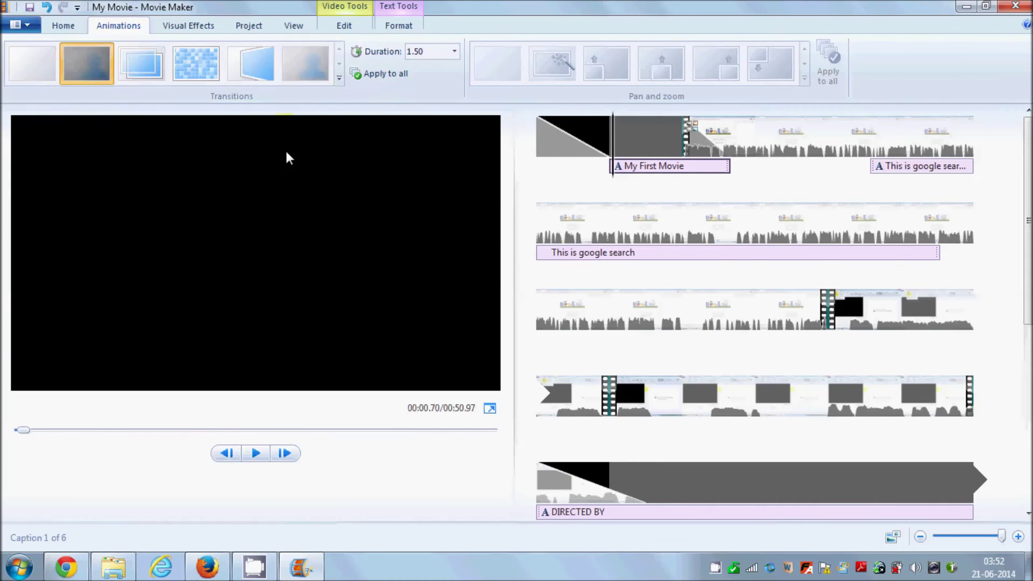
left_click(63, 26)
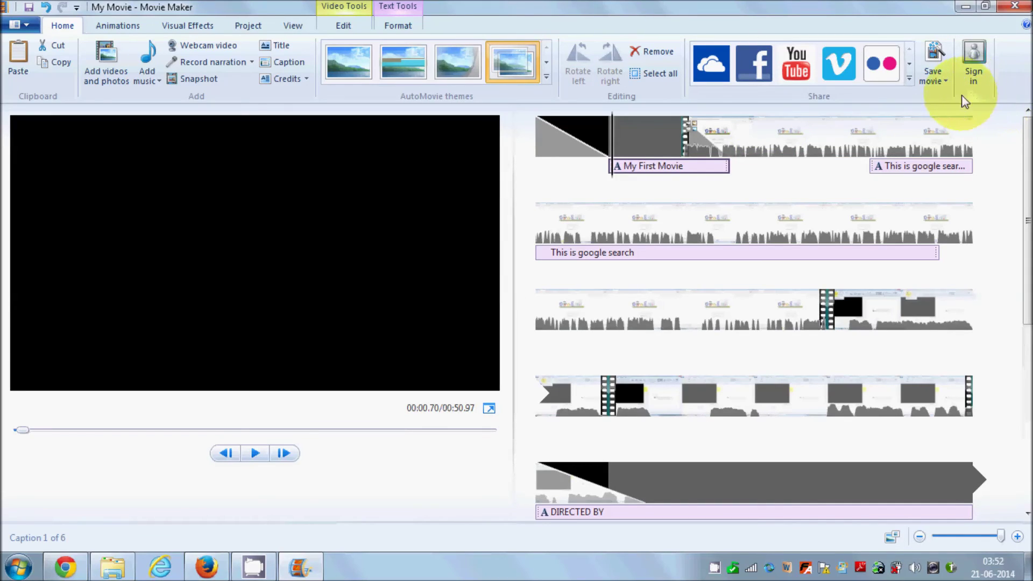
left_click(932, 81)
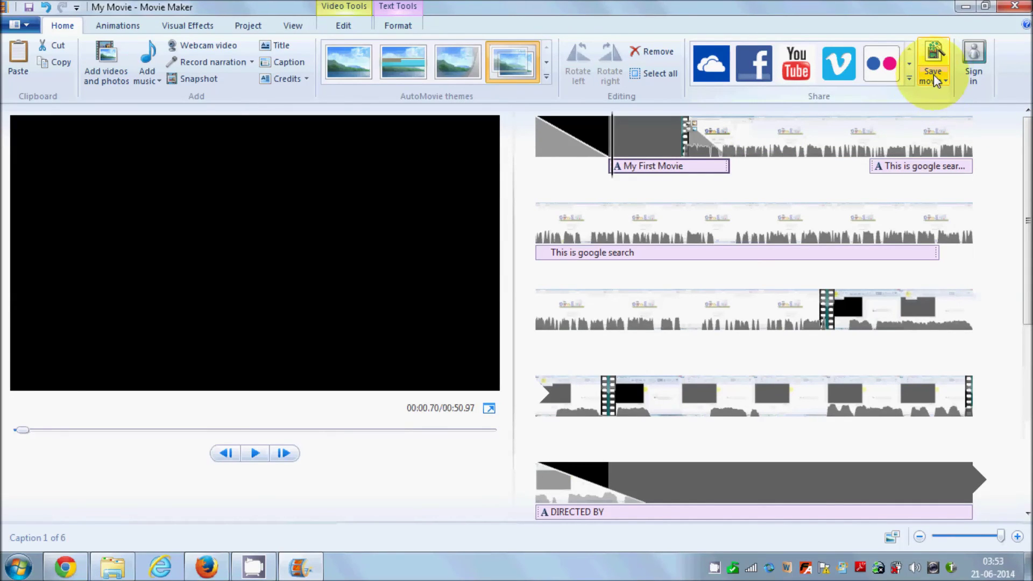
Step: Save the movie as My Movie in vids with the Recommended for this project settings
left_click(937, 81)
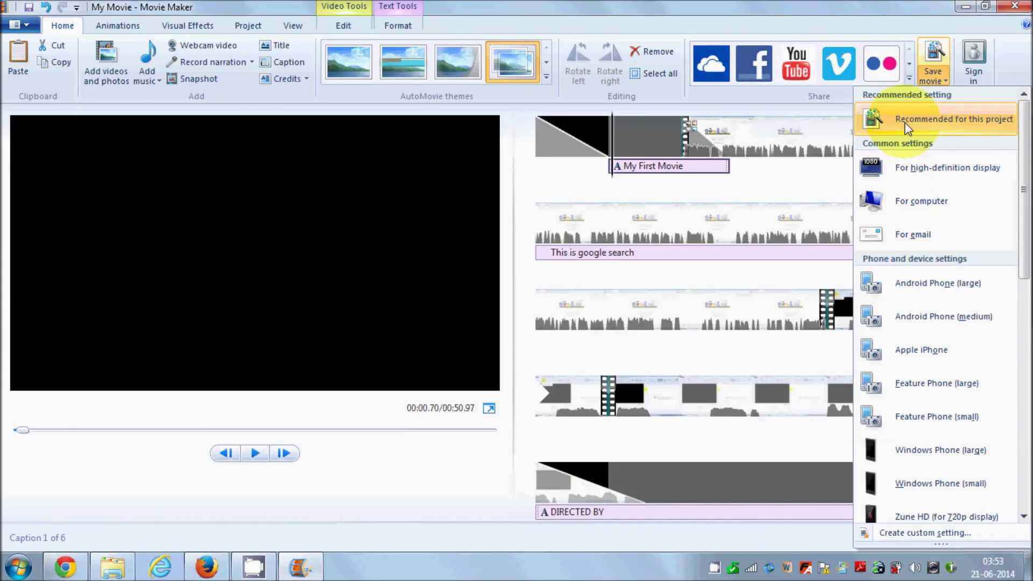
left_click(938, 119)
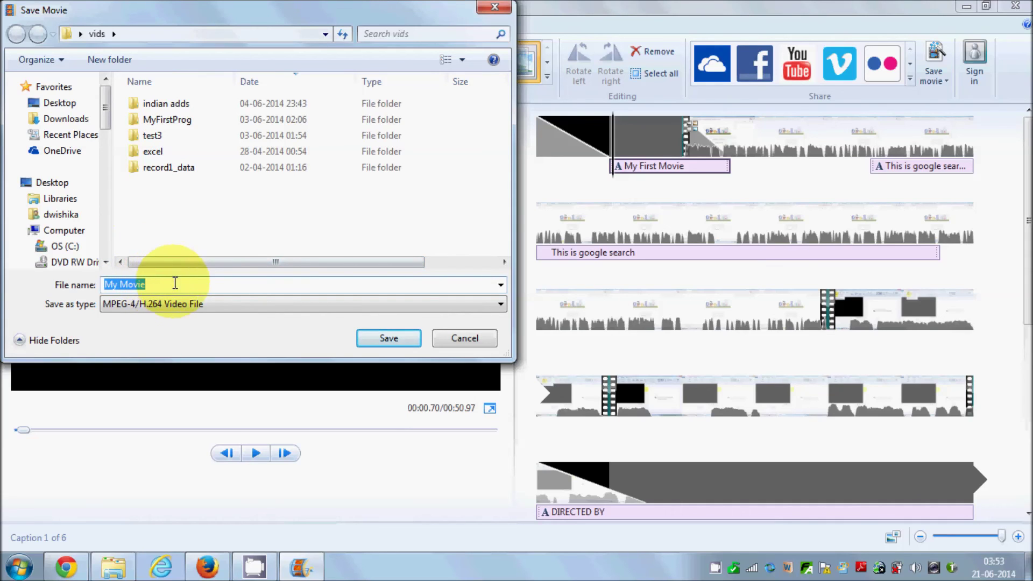
left_click(383, 339)
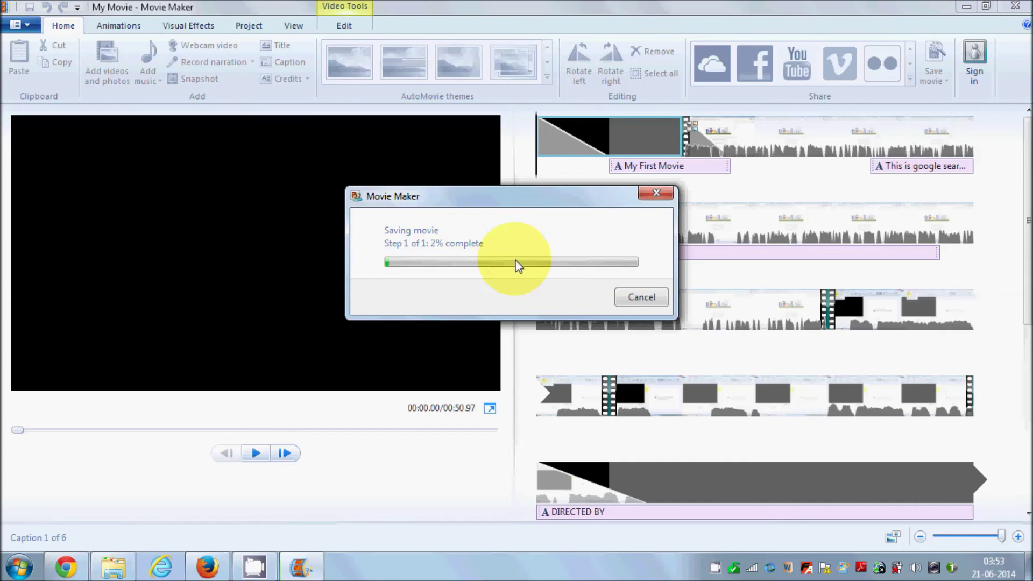
Step: Cancel the in-progress movie save and confirm with Yes
left_click(627, 296)
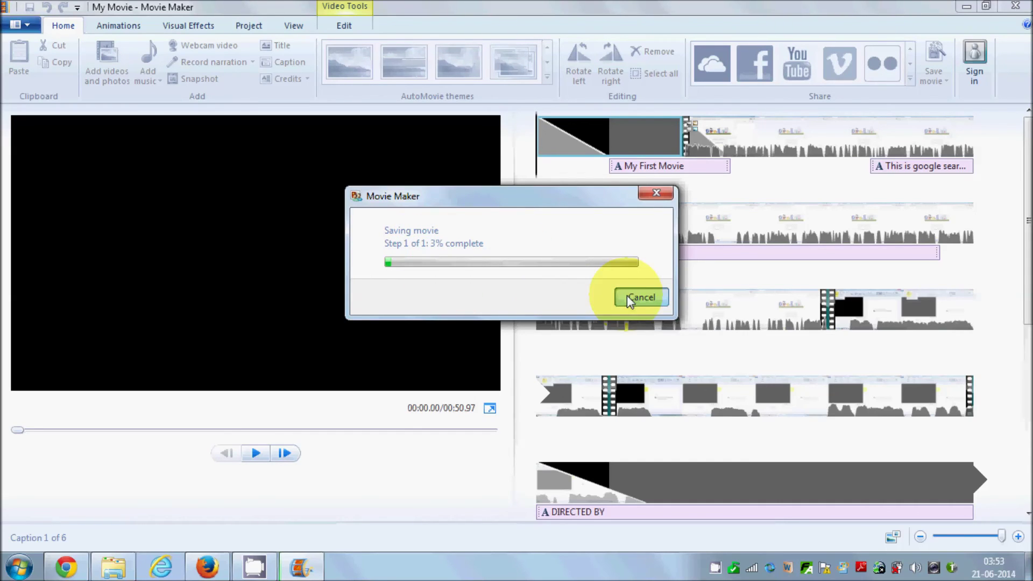
left_click(556, 263)
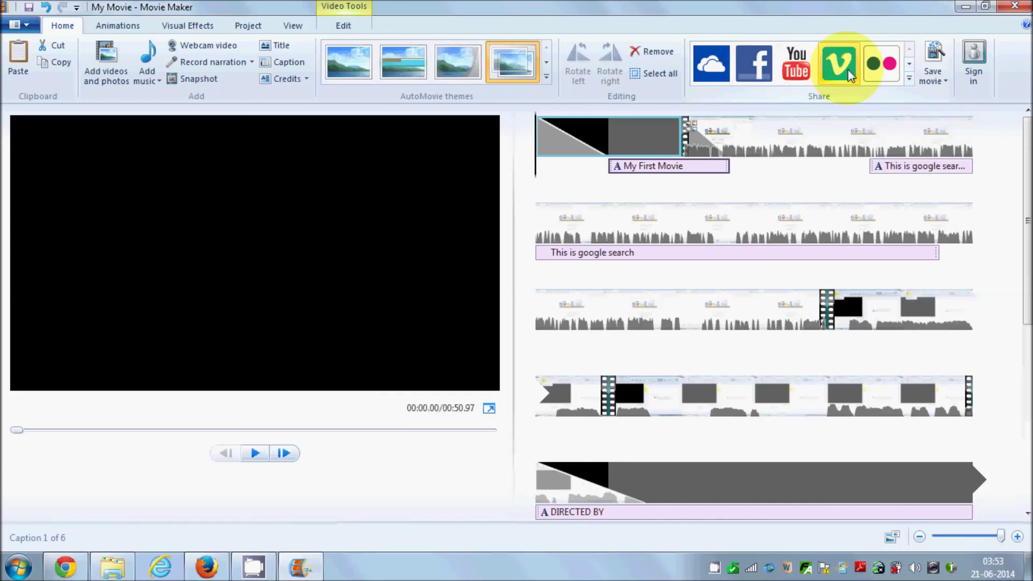
Step: Browse the Share gallery, then select all clips and rotate them clockwise with Rotate right
left_click(910, 67)
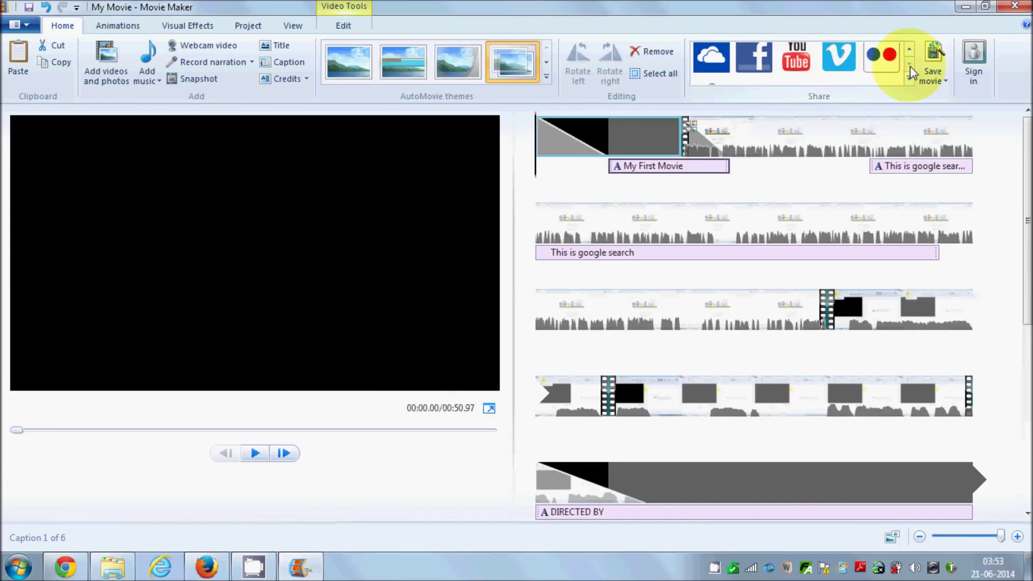
left_click(910, 53)
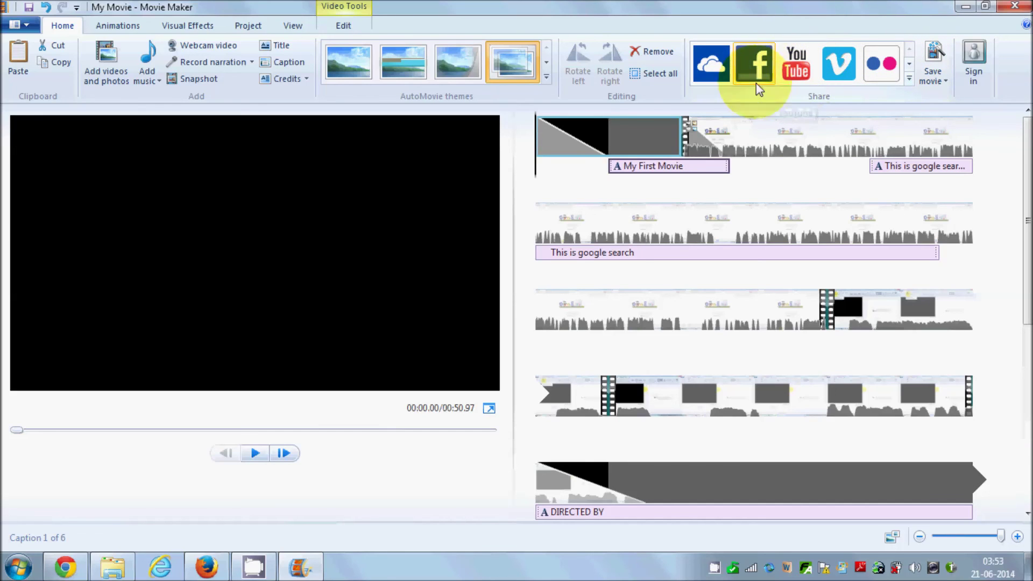
left_click(652, 76)
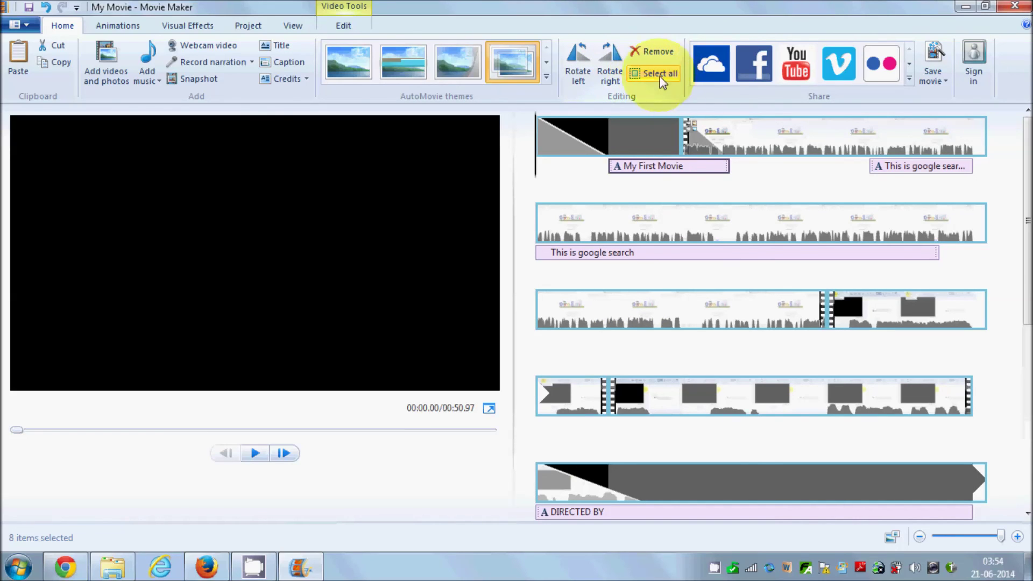
left_click(611, 60)
left_click(612, 60)
left_click(611, 61)
left_click(611, 60)
Step: Preview the first clip, then rotate it left twice so it plays upright again
left_click(592, 132)
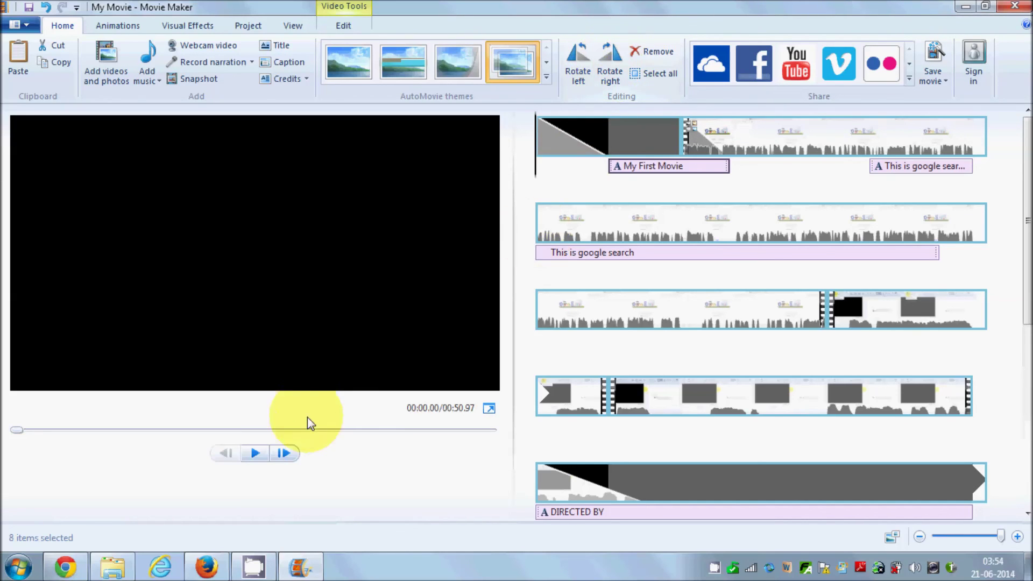
left_click(256, 454)
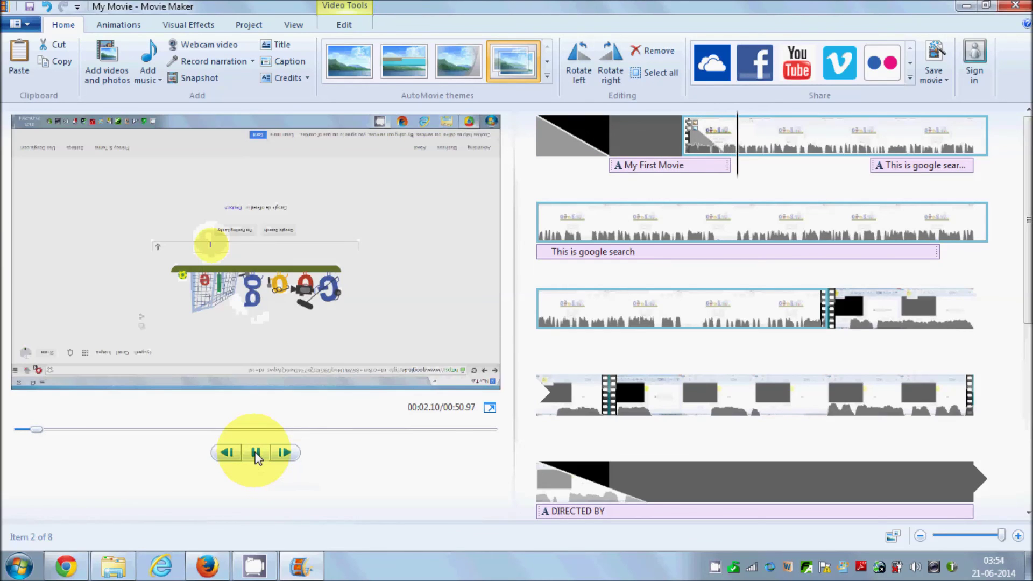
left_click(256, 455)
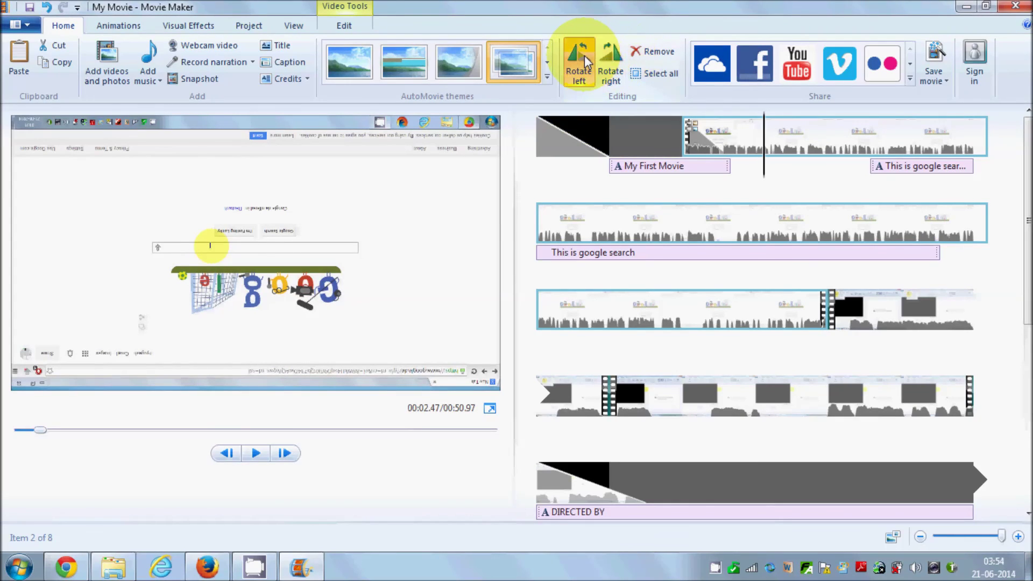
left_click(585, 56)
left_click(585, 56)
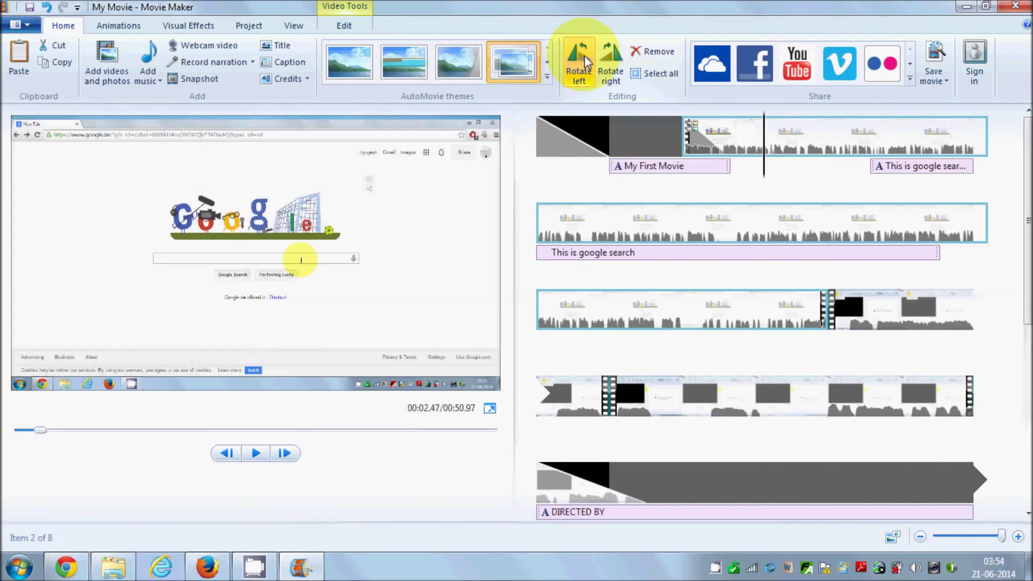